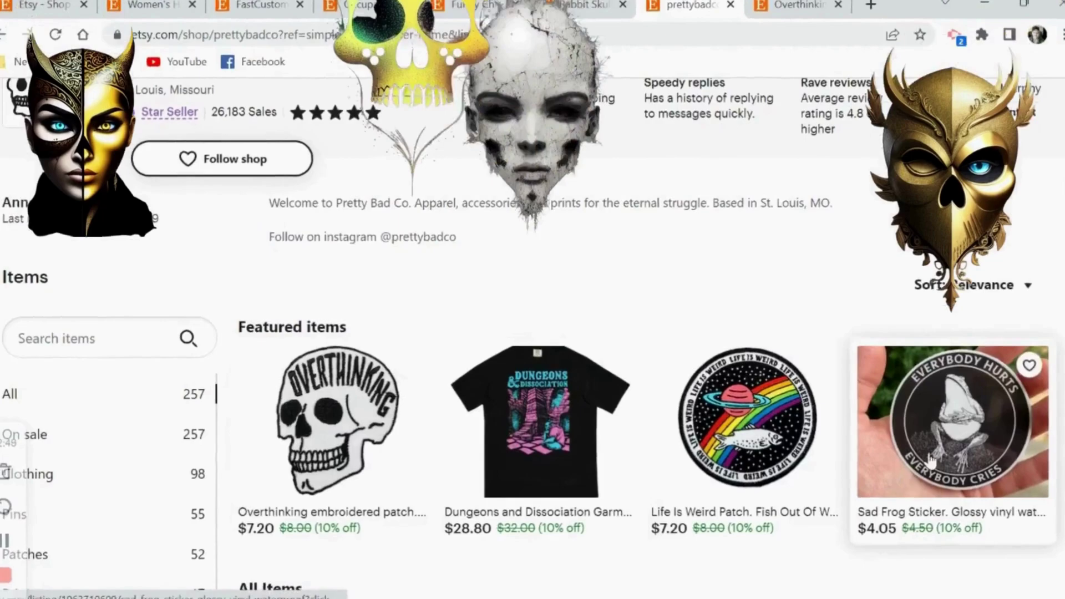
Open Printify's Catalog Bestsellers and scroll through the bestselling product cards.
scroll(571, 473, down, 4)
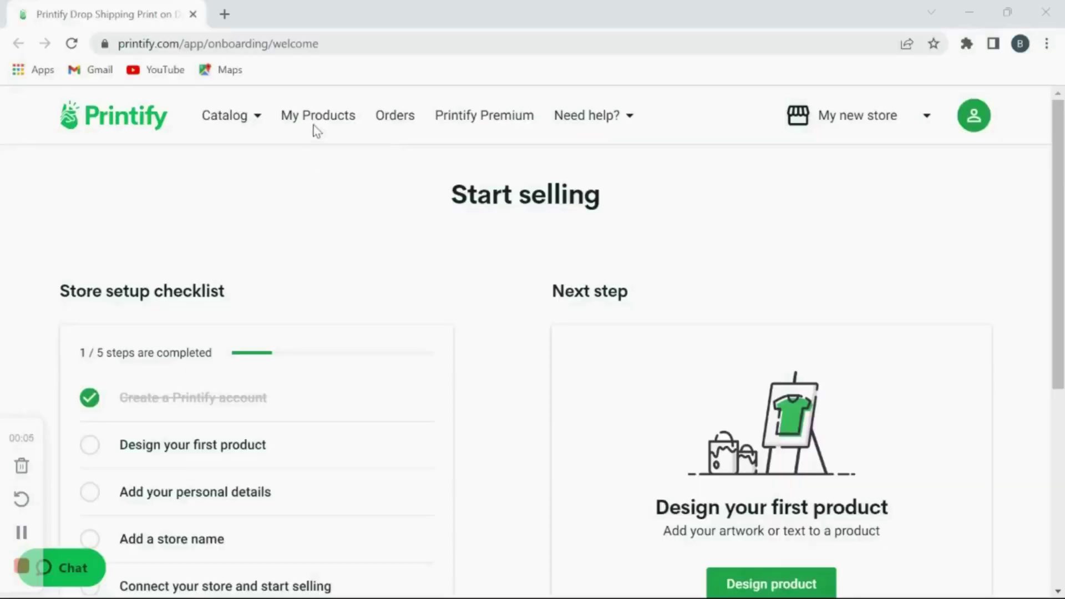
click(239, 124)
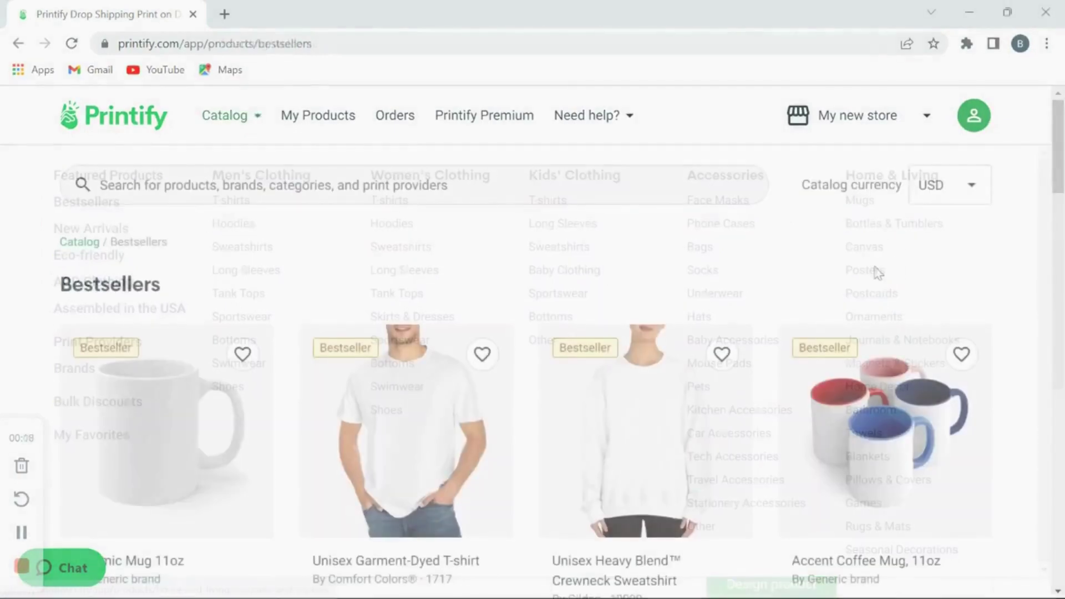
scroll(875, 271, down, 5)
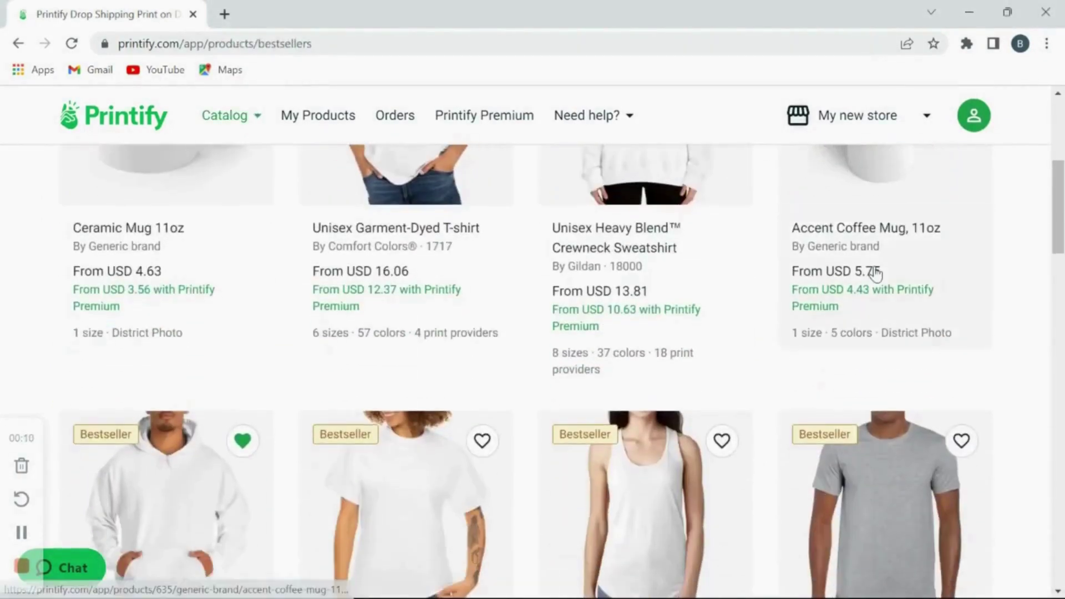
scroll(874, 271, down, 10)
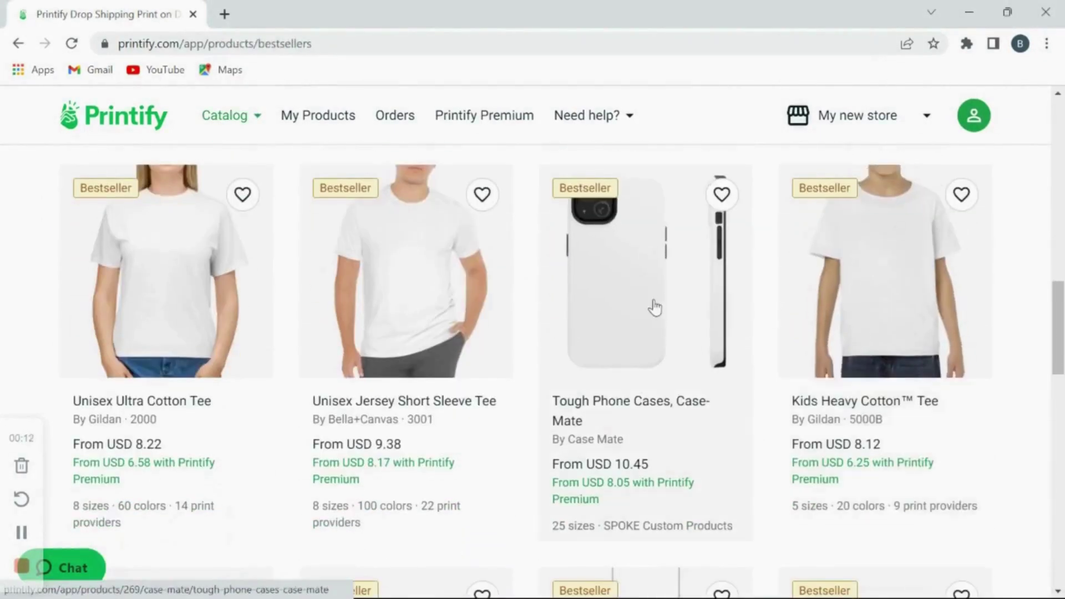
scroll(449, 302, up, 10)
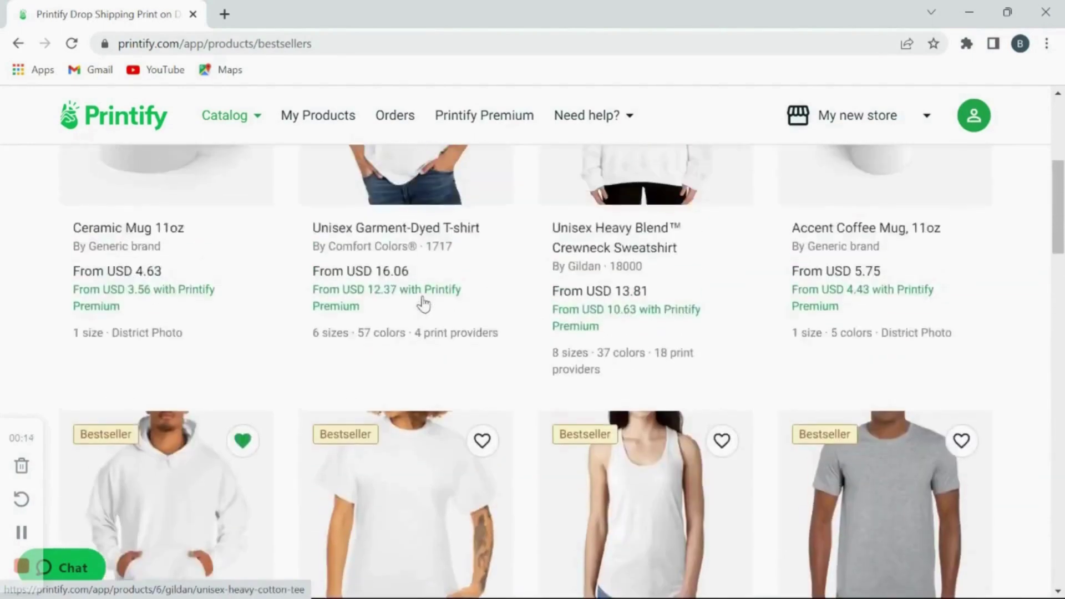
scroll(423, 304, up, 5)
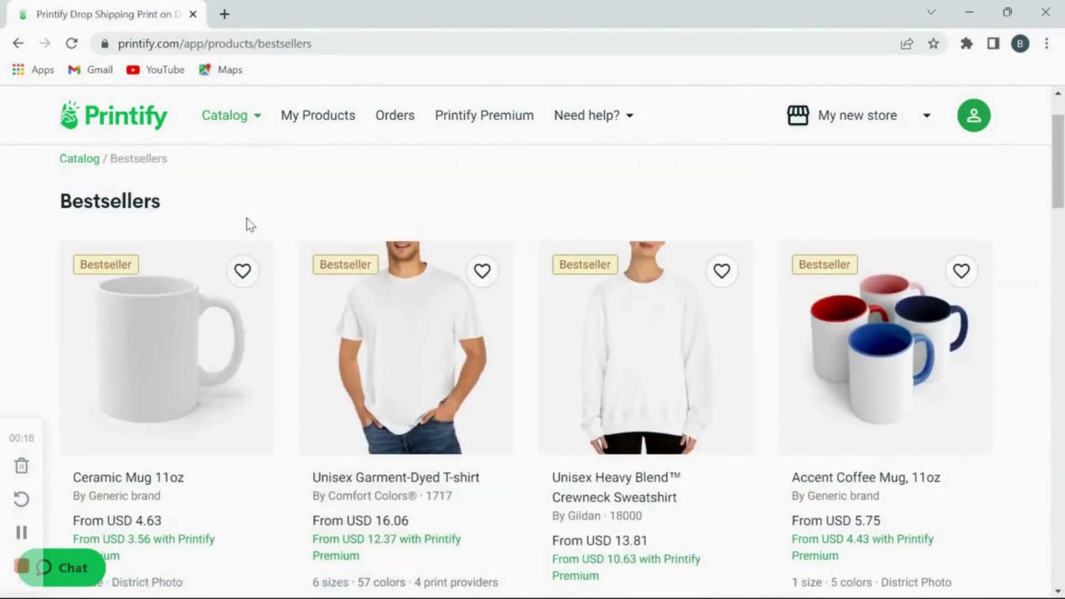
mouse_move(251, 115)
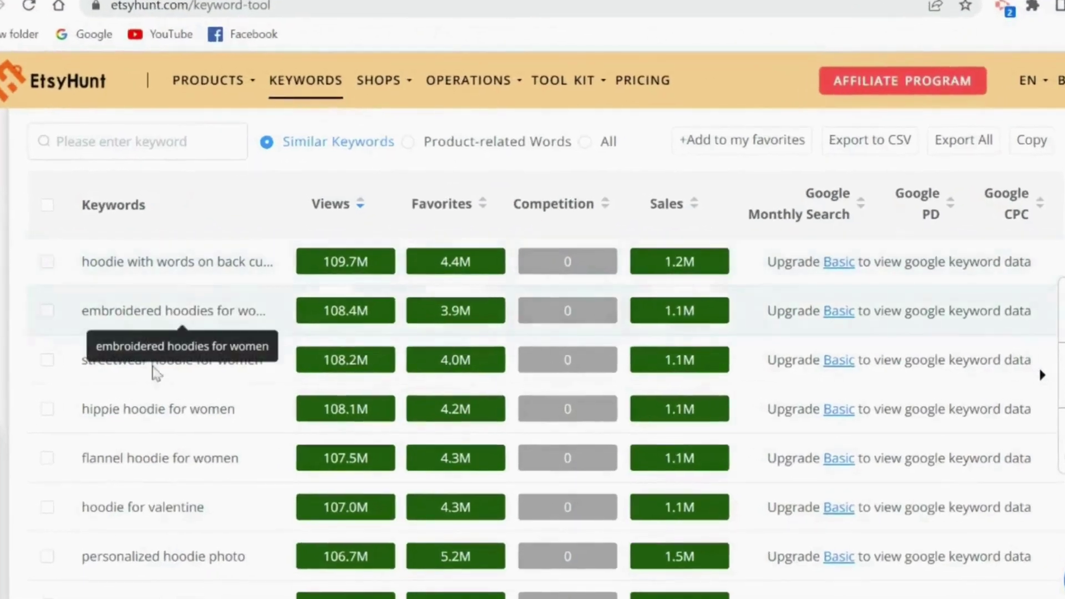
Scroll down EtsyHunt's hoodie keyword table of views, favorites and sales.
scroll(177, 426, down, 5)
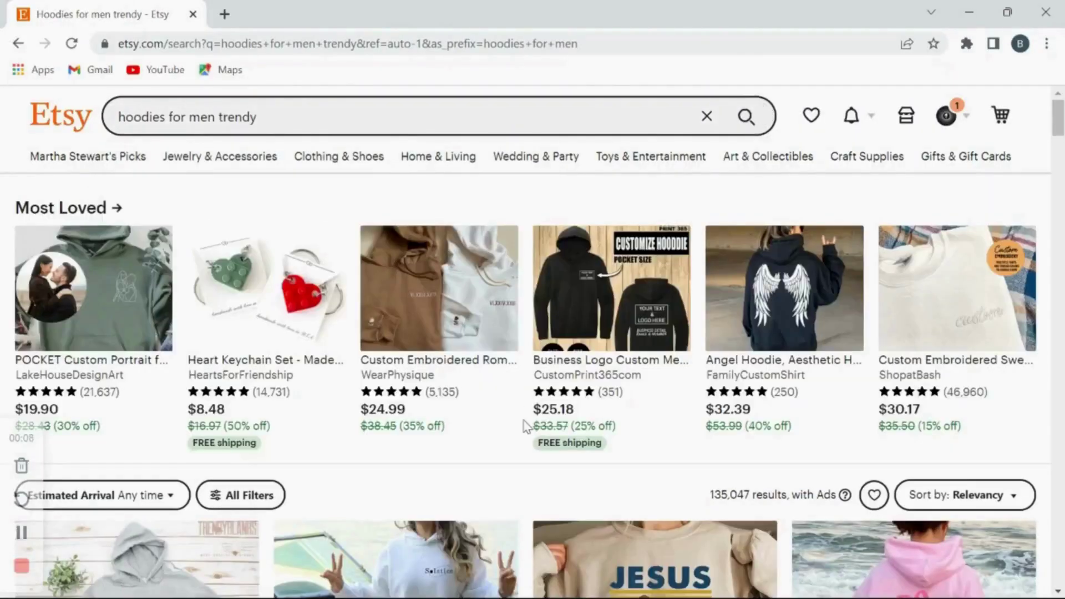
Scroll down through the Etsy results grid for 'hoodies for men trendy'.
scroll(525, 427, down, 7)
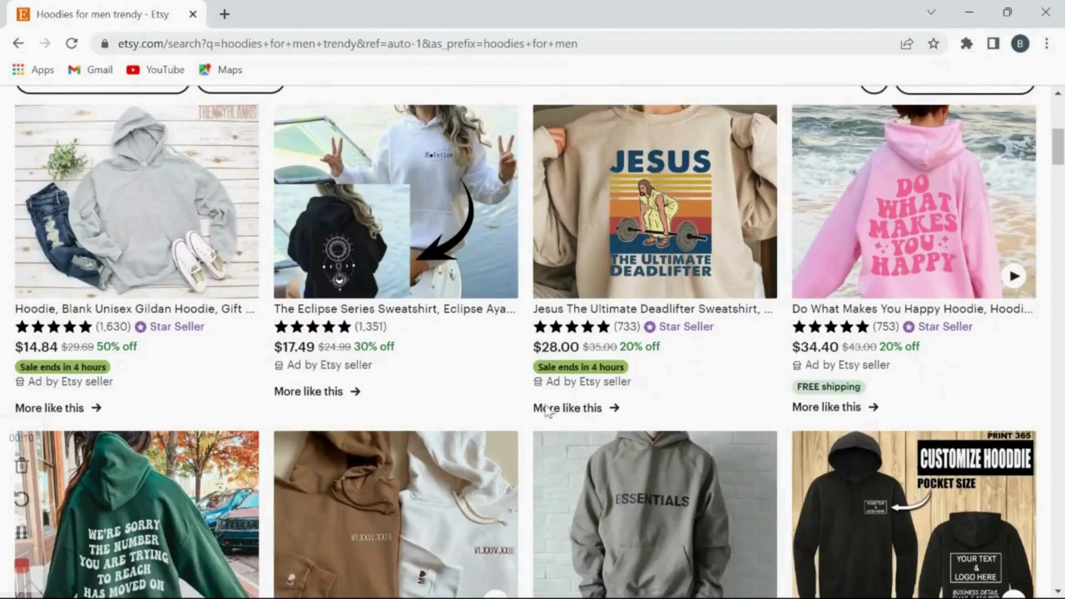
scroll(732, 388, down, 6)
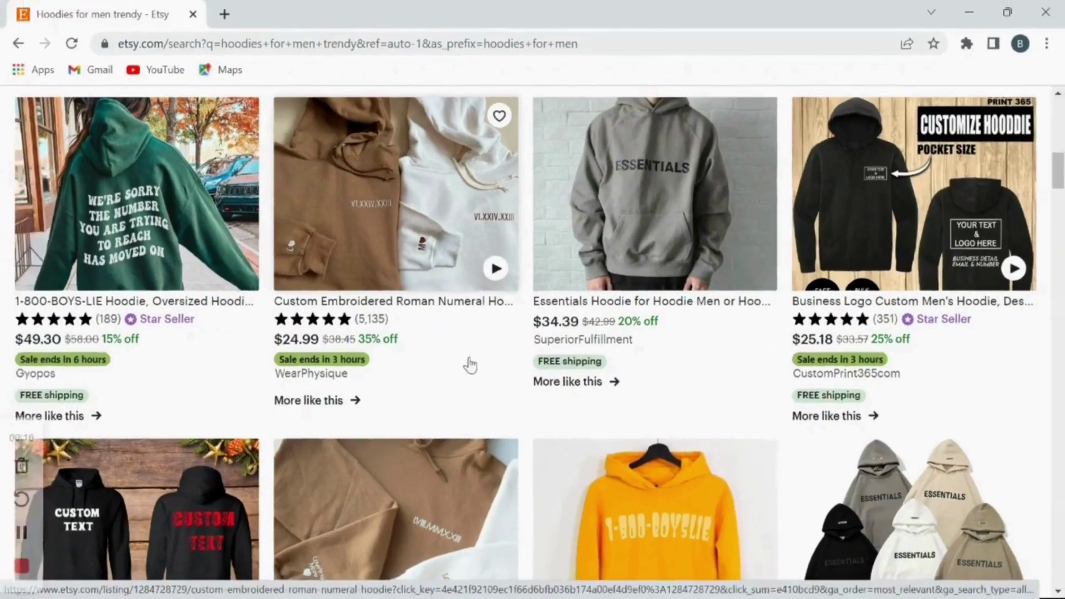
scroll(442, 318, down, 5)
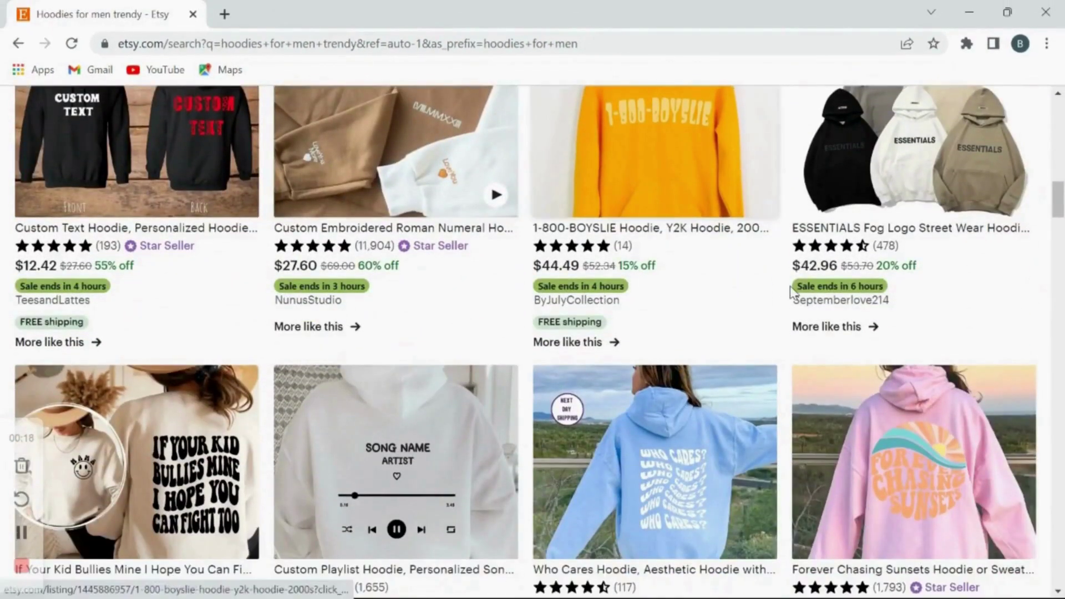
scroll(914, 297, down, 7)
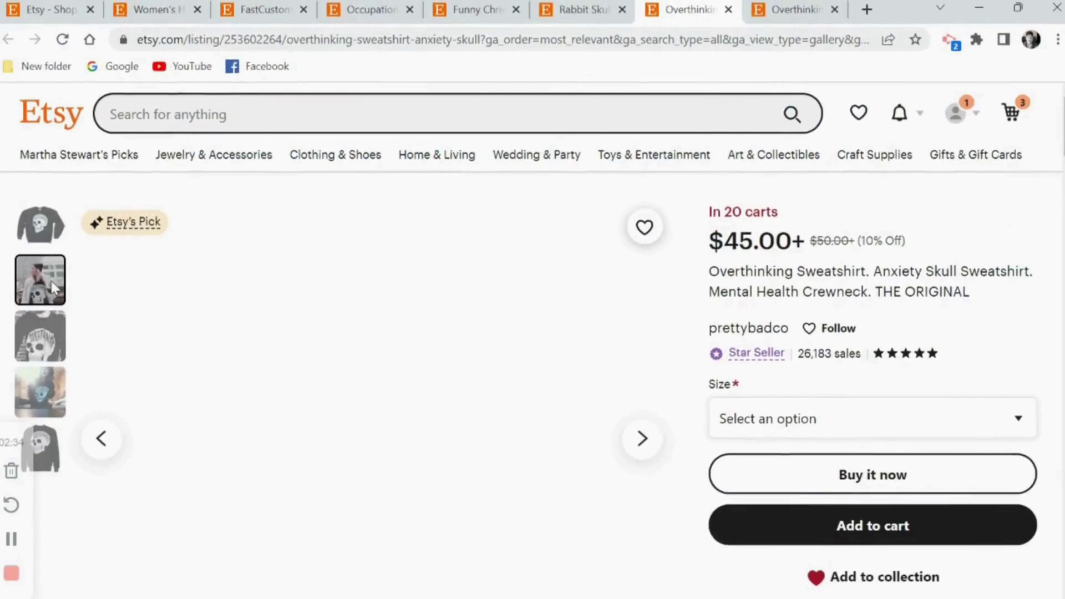
Browse the Overthinking Sweatshirt listing photos, including the skull close-up, blue and black versions.
click(49, 279)
click(50, 344)
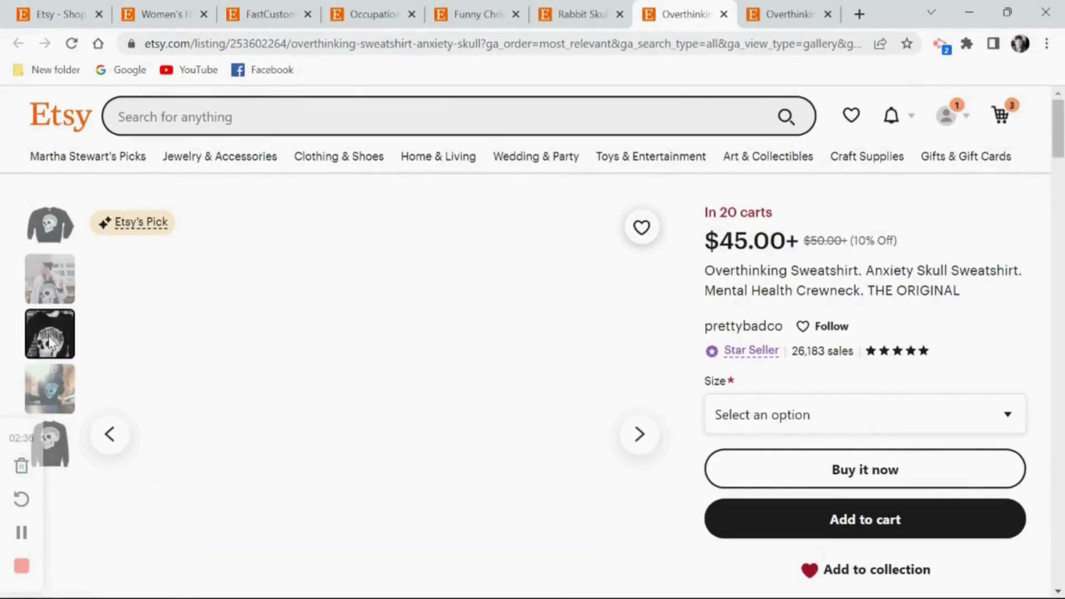
scroll(50, 340, down, 3)
click(67, 218)
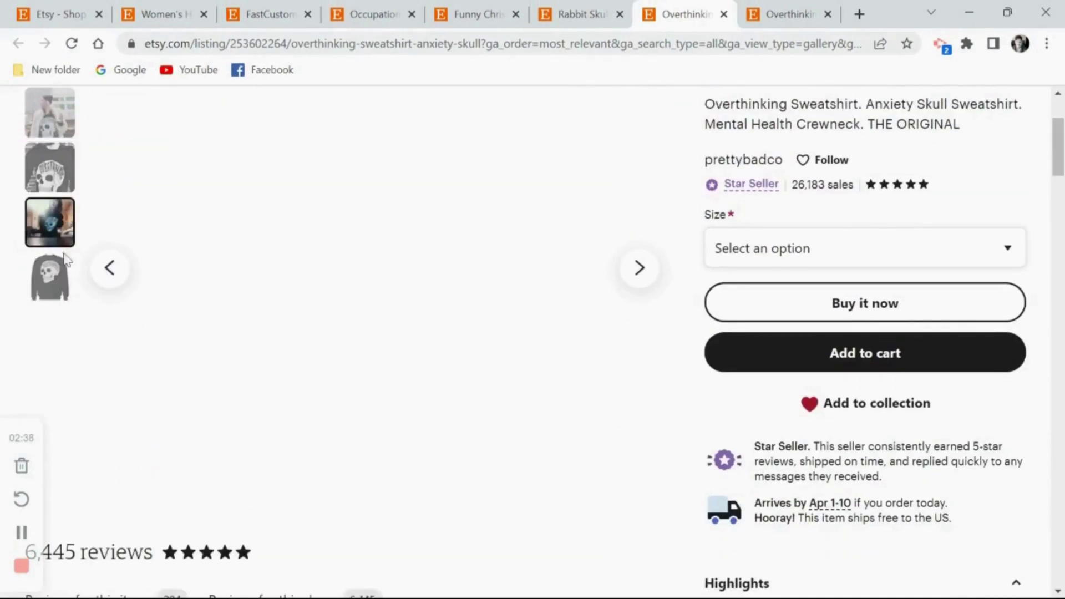
click(38, 288)
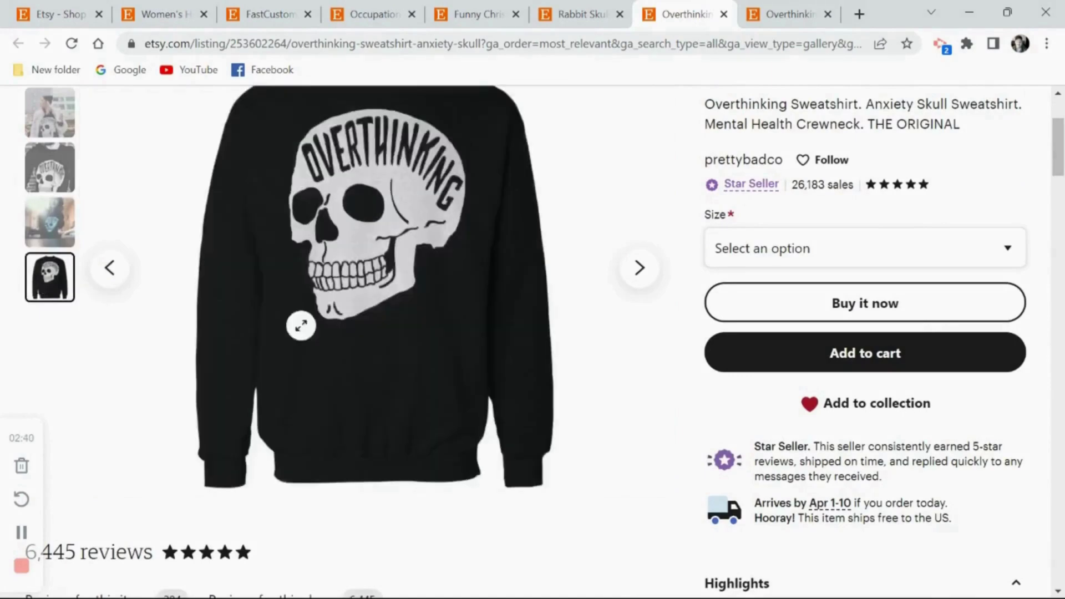
scroll(299, 323, up, 3)
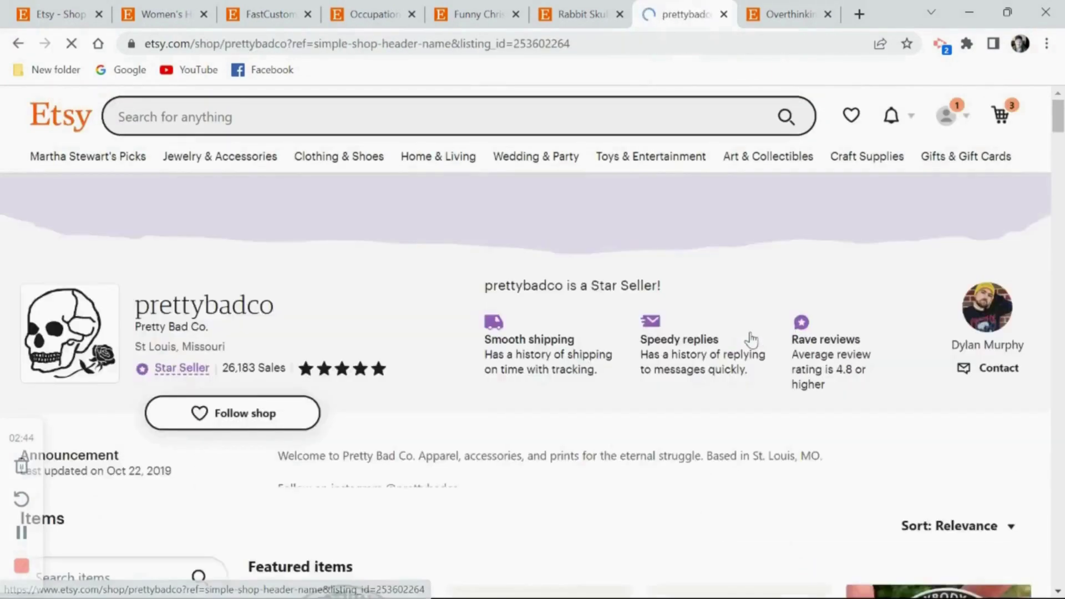
Scroll down the prettybadco shop to its All Items listings.
scroll(477, 447, down, 5)
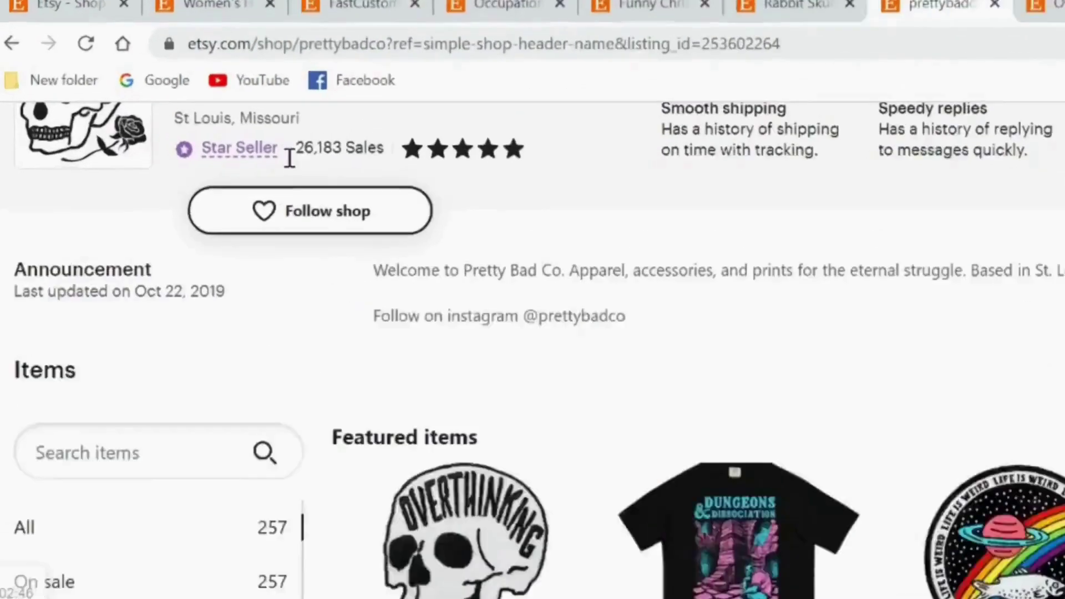
scroll(882, 432, down, 5)
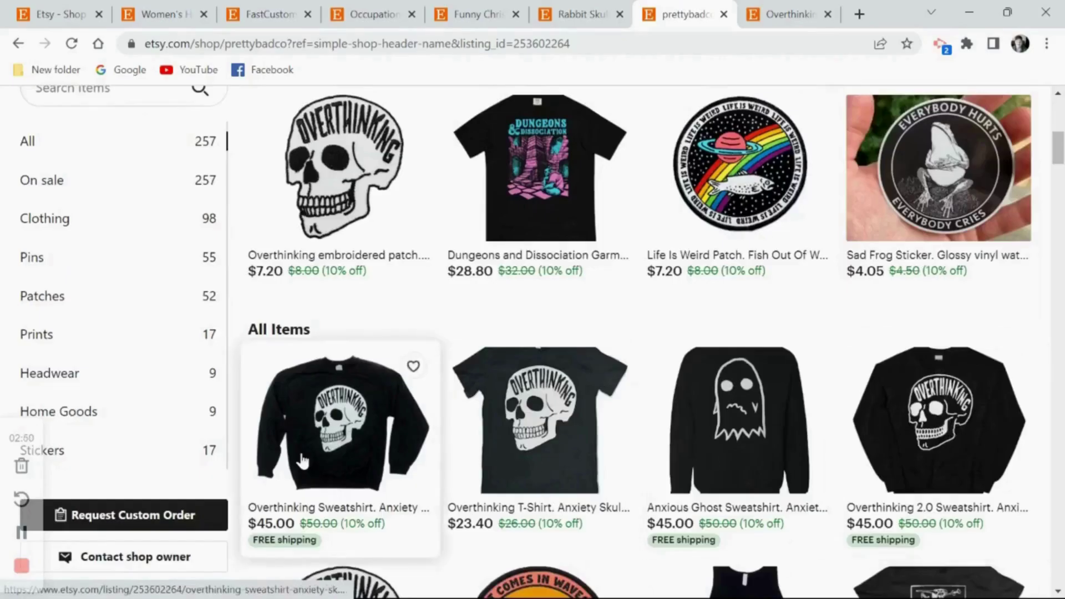
scroll(344, 427, down, 3)
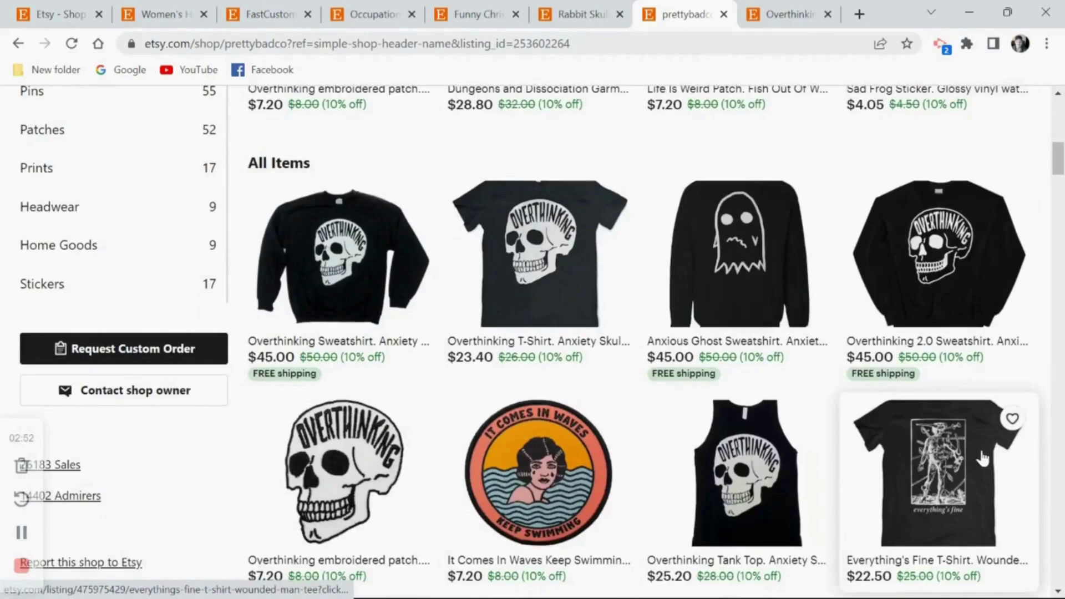
scroll(937, 461, down, 3)
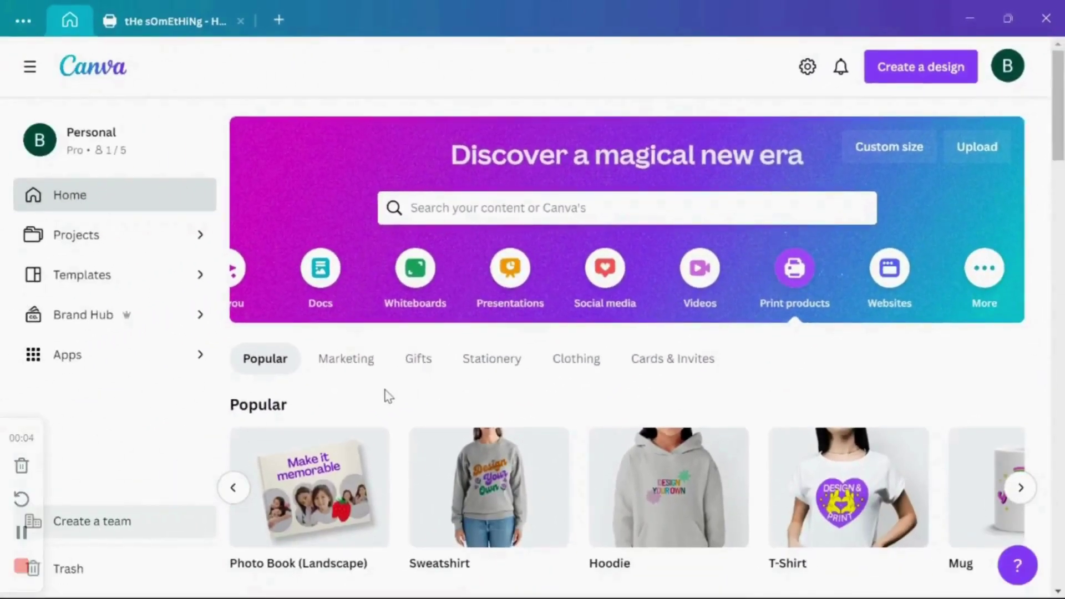
Expand the Canva hoodie template categories to see more designs.
scroll(386, 395, down, 3)
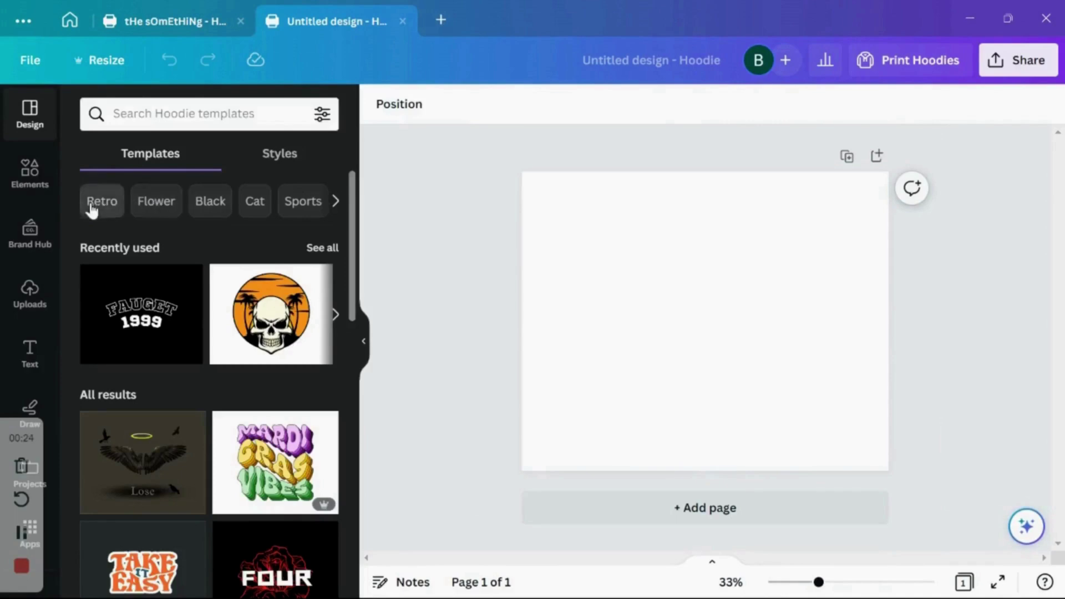
click(333, 208)
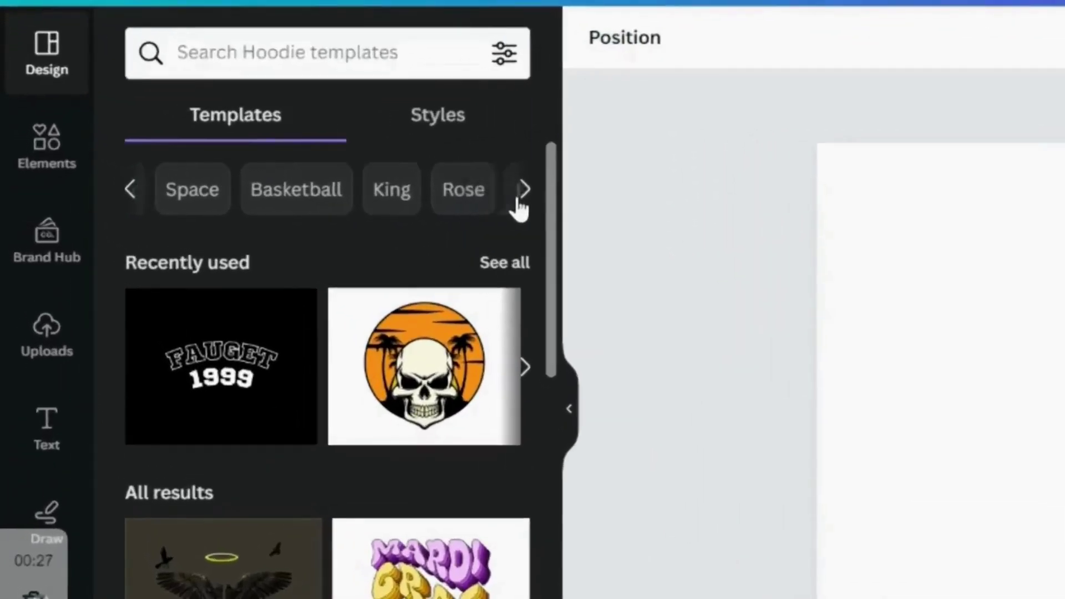
click(523, 191)
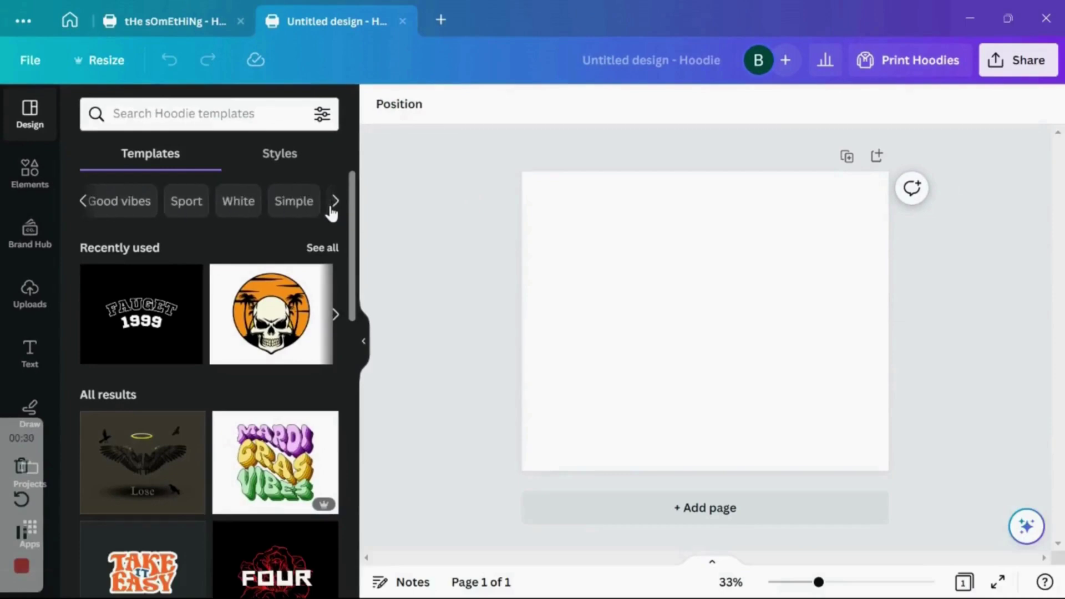
Scroll through the Magic recommendations of skull graphics.
scroll(257, 352, down, 5)
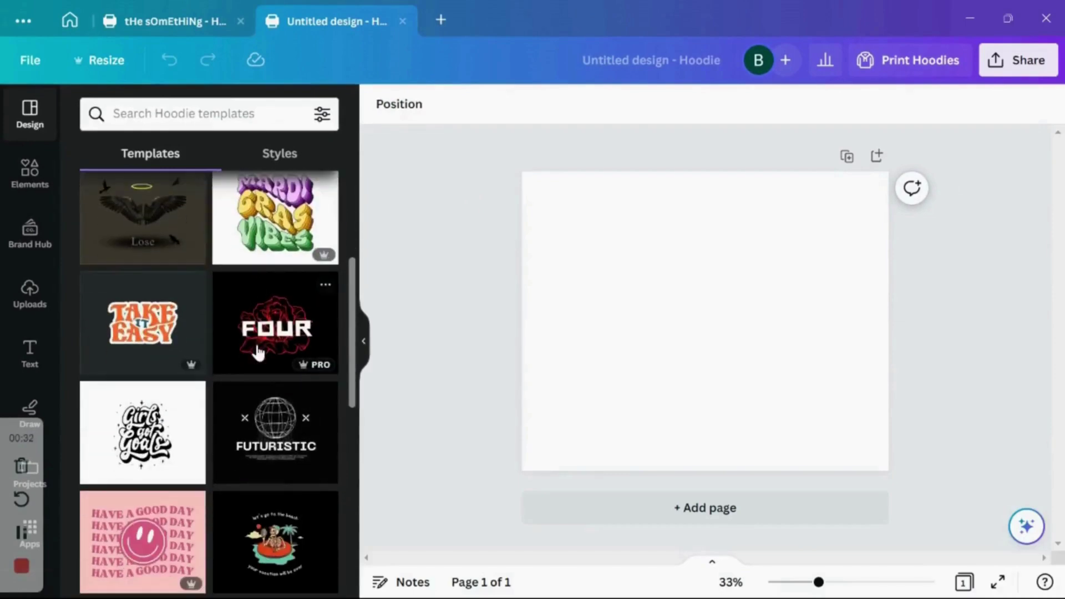
scroll(257, 352, down, 4)
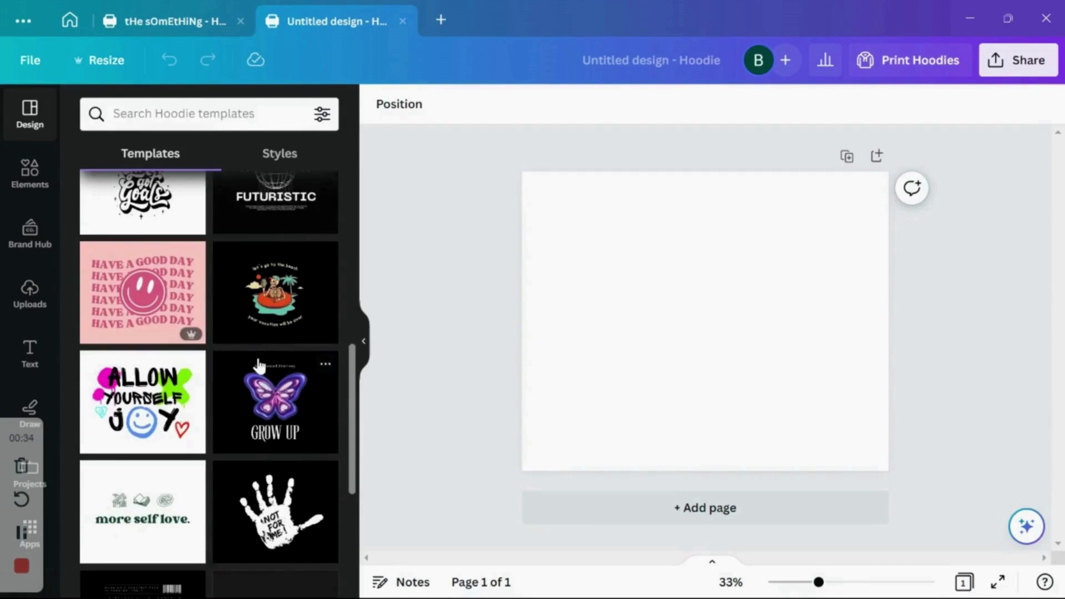
scroll(256, 365, down, 5)
scroll(262, 391, down, 4)
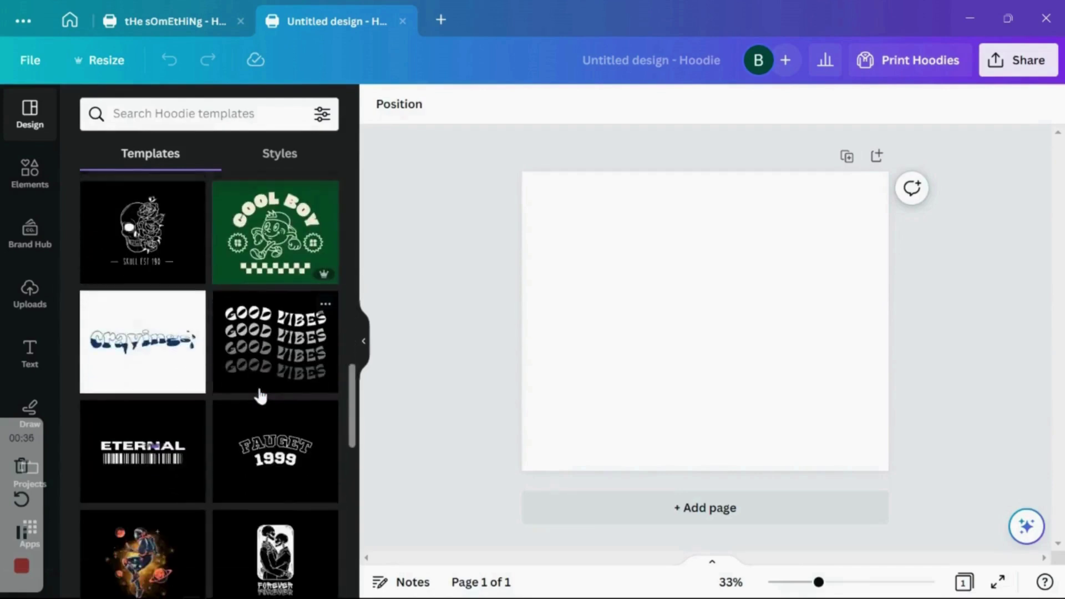
scroll(261, 396, down, 5)
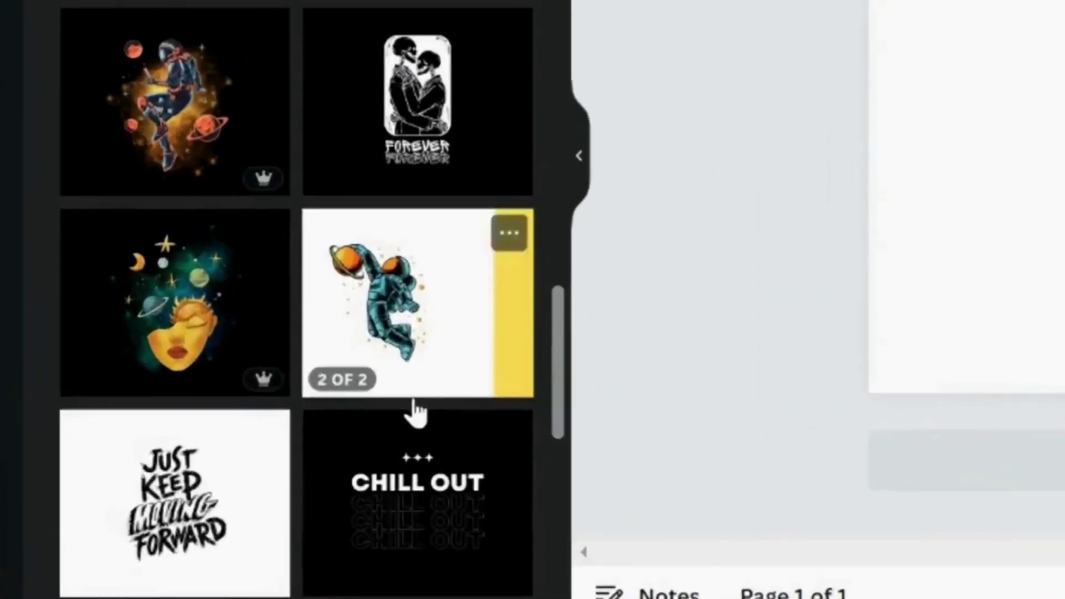
scroll(416, 413, up, 3)
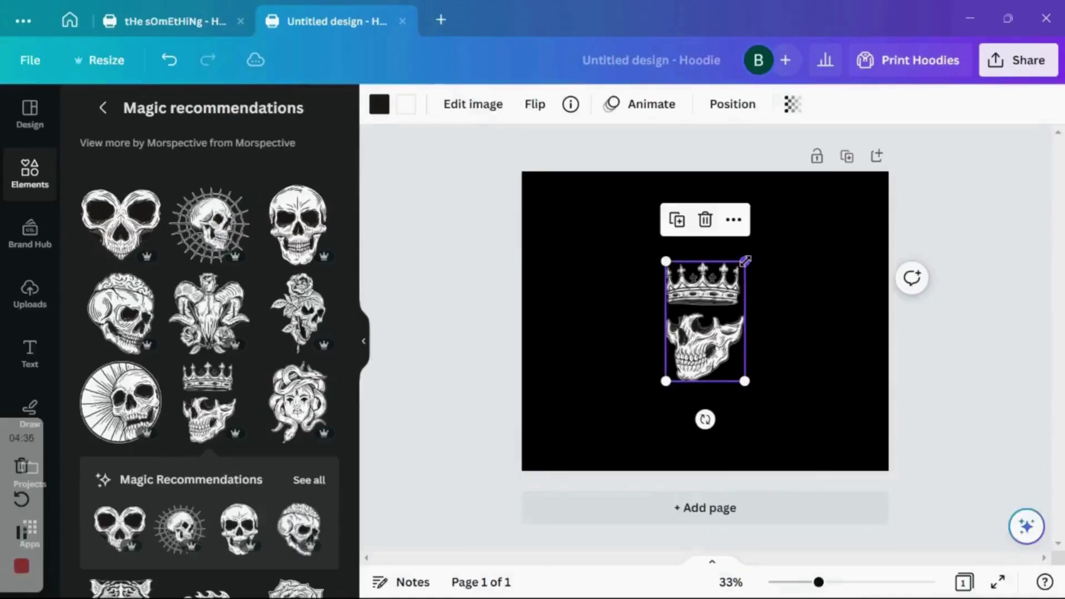
Try enlarging the crowned skull graphic, then undo the resize with Ctrl+Z.
drag(745, 261, 815, 233)
drag(755, 327, 730, 330)
key(ctrl+z)
key(ctrl+z)
key(ctrl+z)
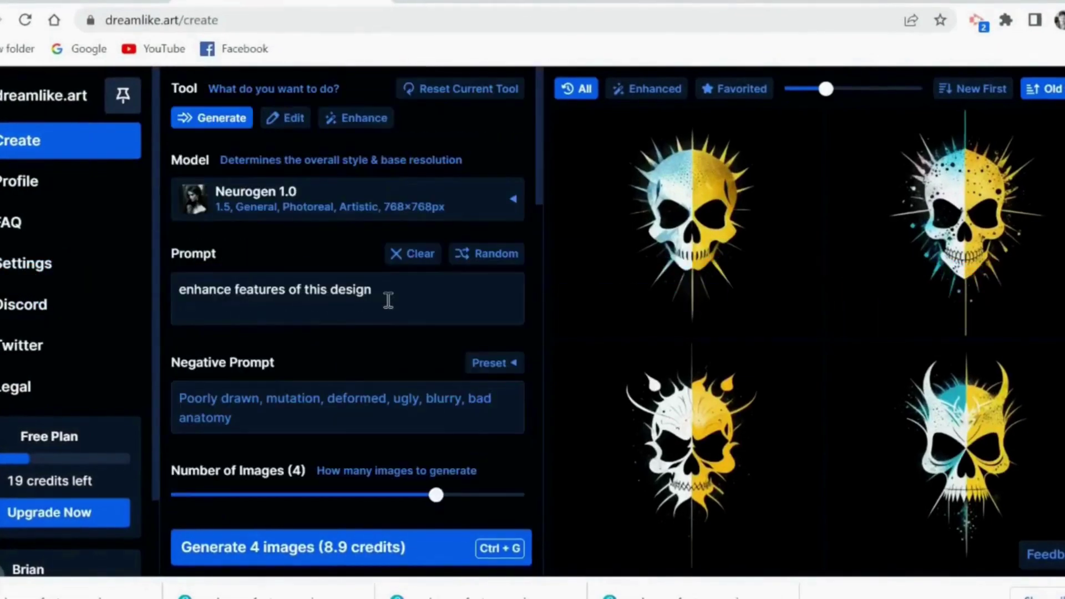
Upload 'skull hoodie #2' as the initial image and generate Variations of it.
scroll(388, 300, down, 5)
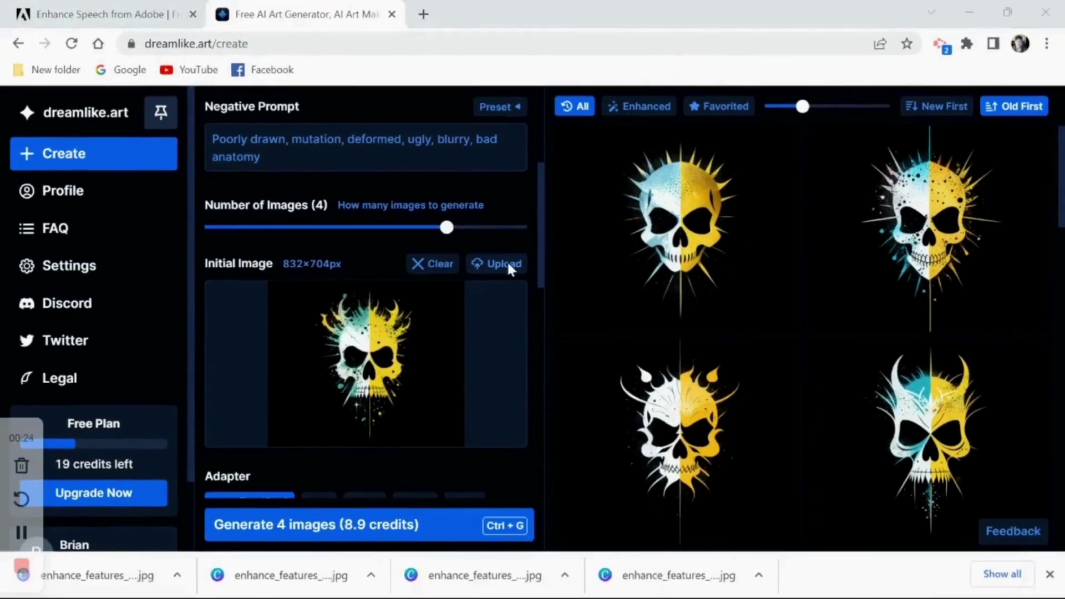
click(502, 266)
scroll(310, 238, down, 5)
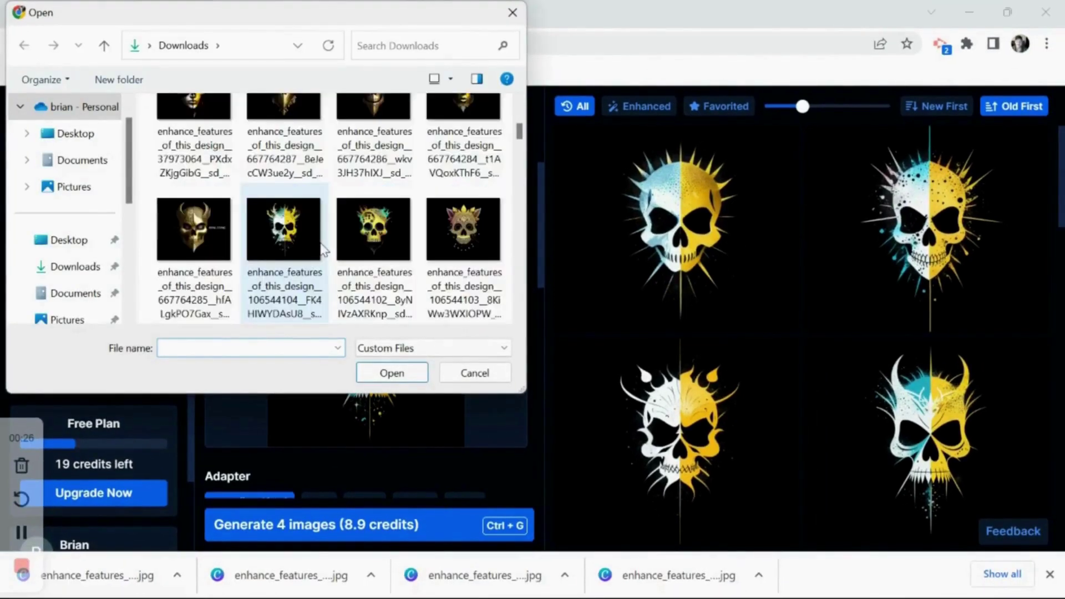
scroll(261, 266, down, 2)
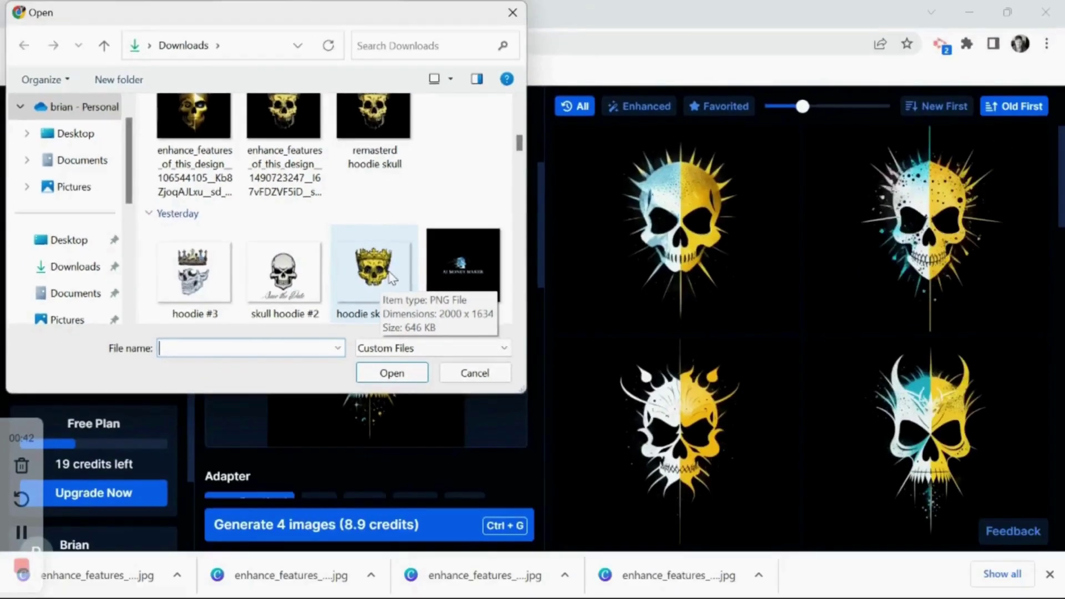
double_click(287, 279)
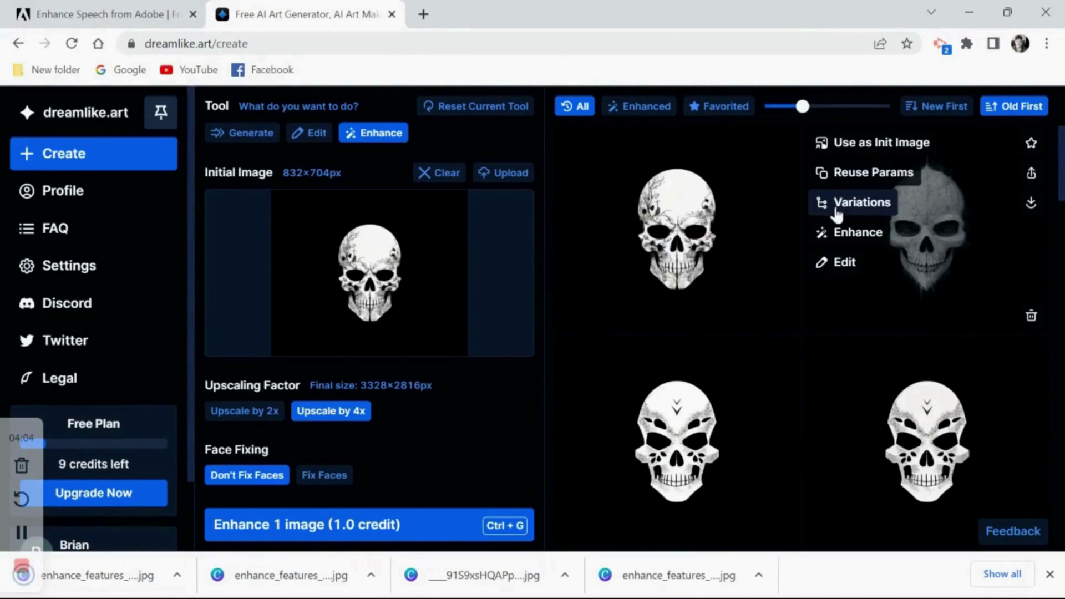
click(835, 207)
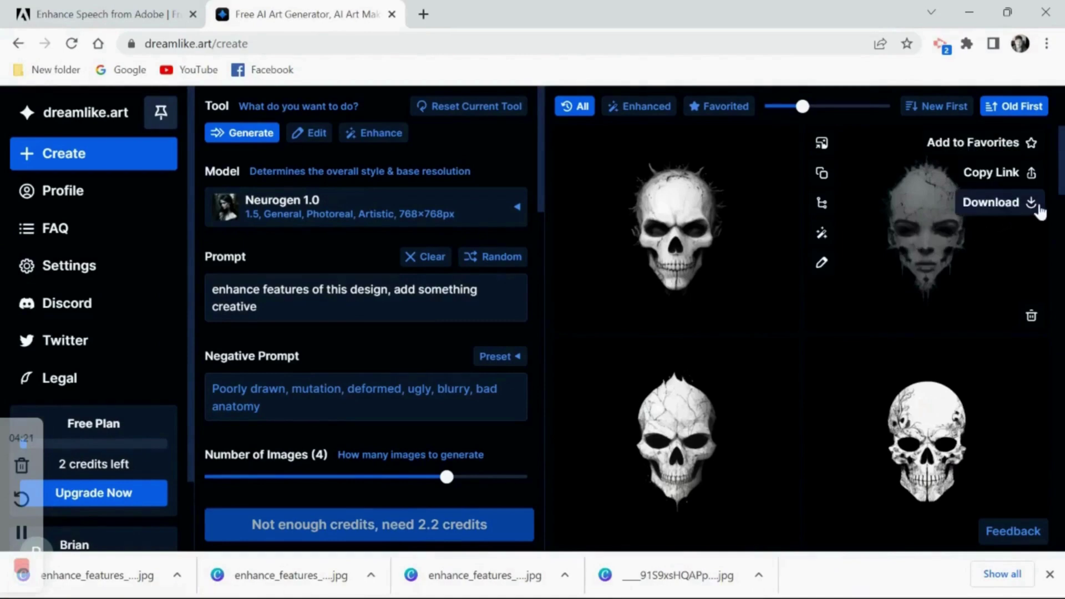
Download the face-like and grey cracked skull images, then review earlier generations.
click(1038, 208)
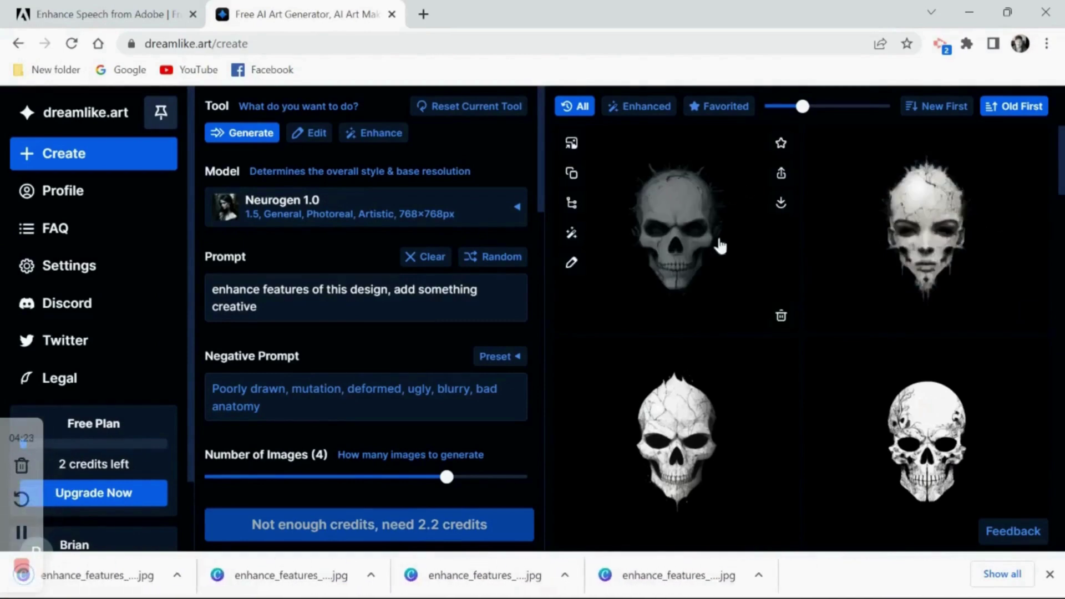
click(781, 203)
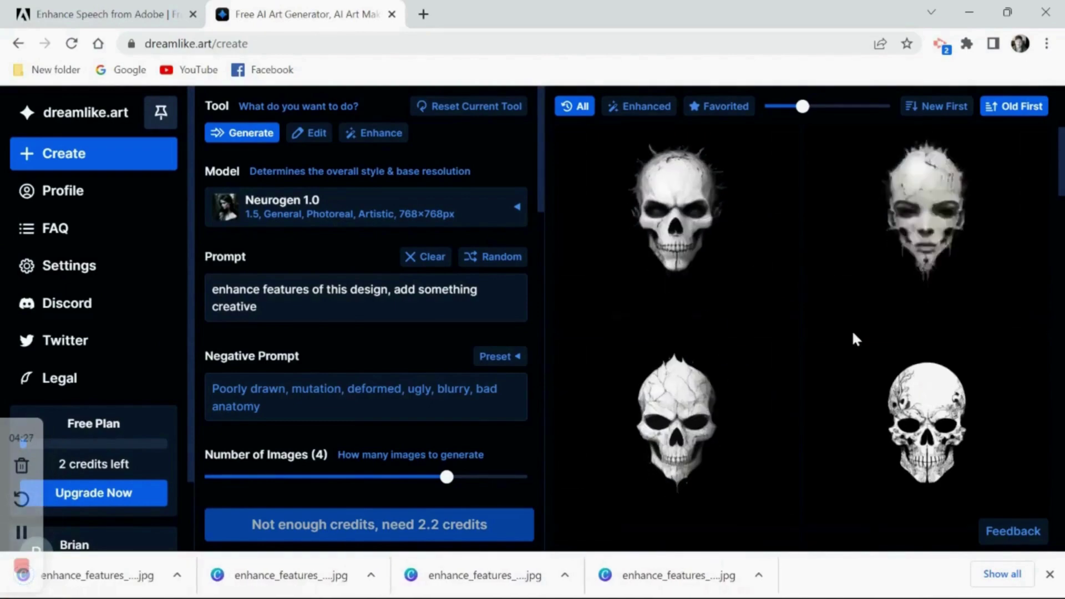
scroll(851, 329, down, 5)
scroll(853, 334, down, 10)
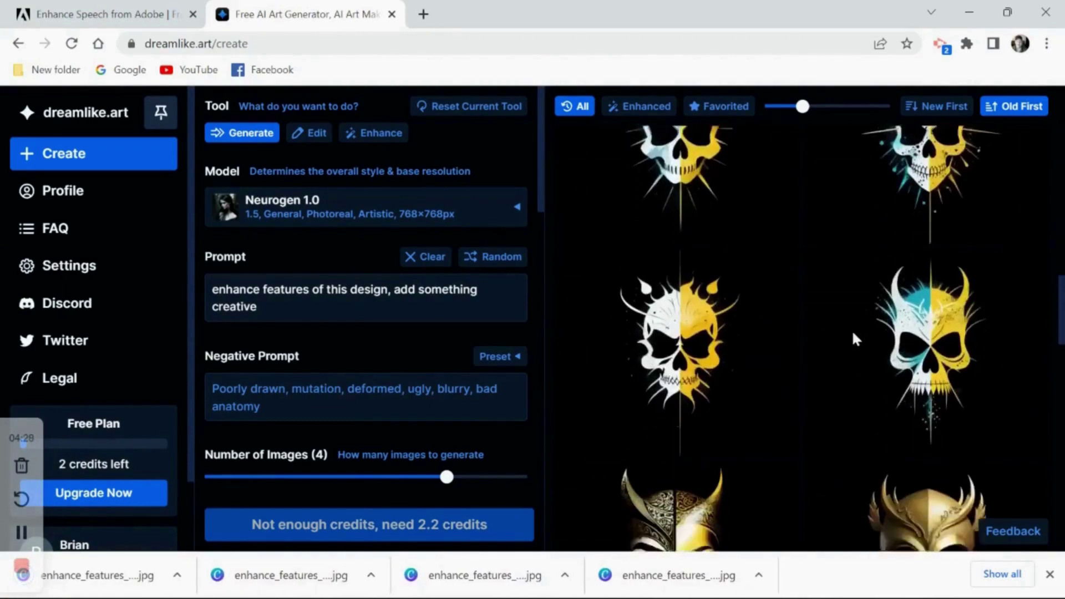
scroll(853, 334, down, 8)
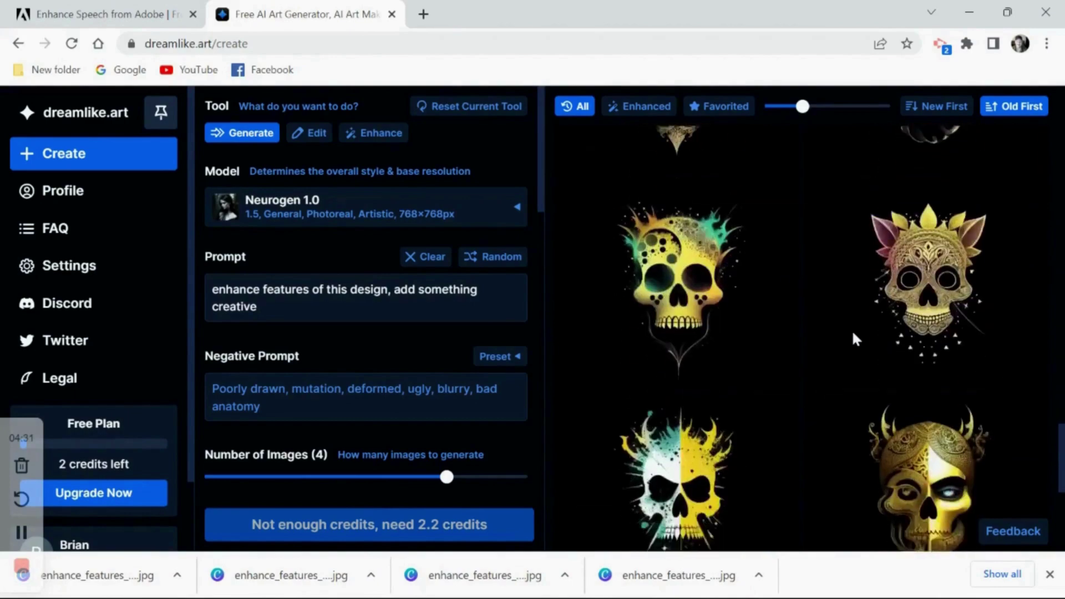
scroll(856, 339, up, 3)
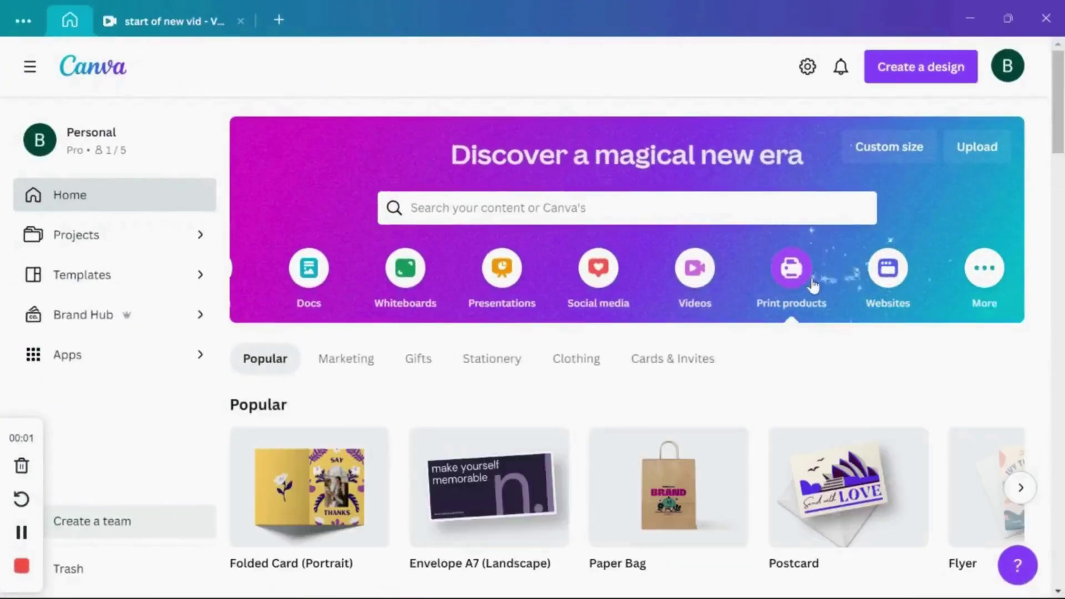
Create a blank Hoodie design from the Canva Print products row.
scroll(720, 352, down, 3)
scroll(773, 336, right, 5)
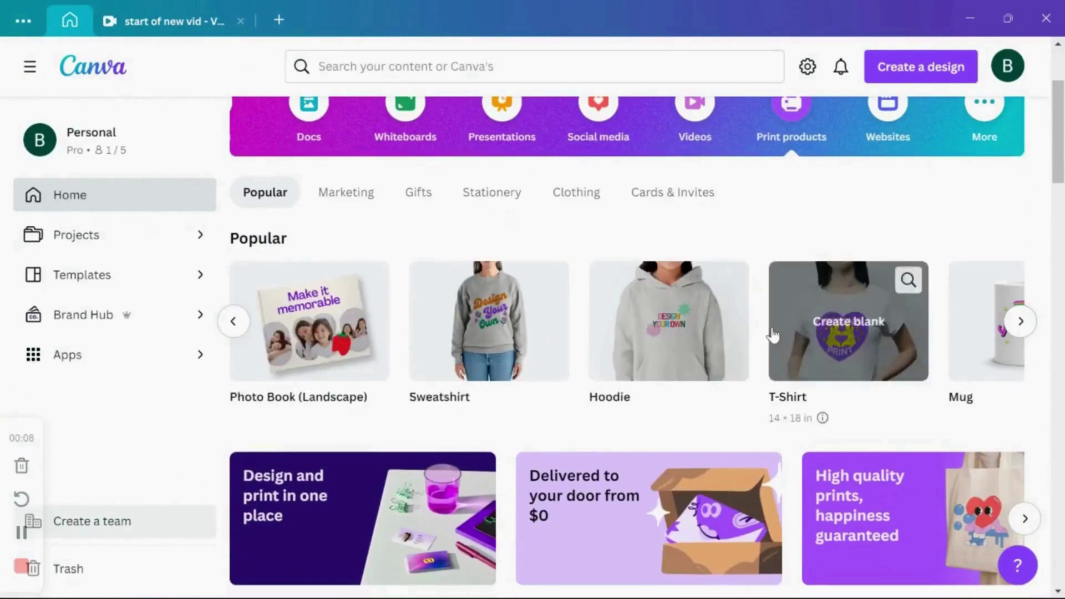
click(698, 333)
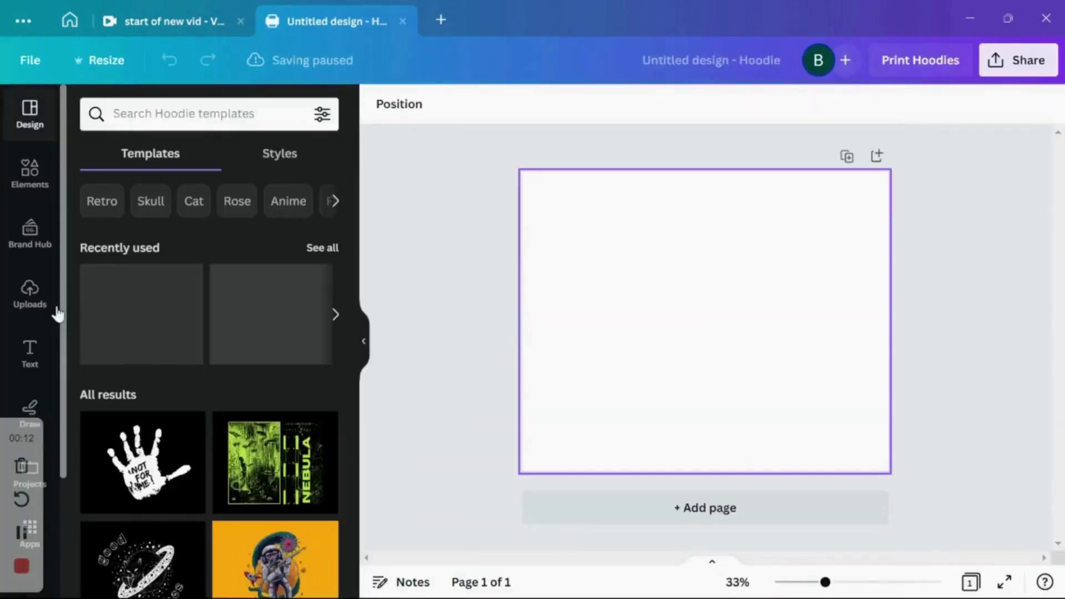
Add the grey skull image from Uploads to the hoodie design.
click(26, 287)
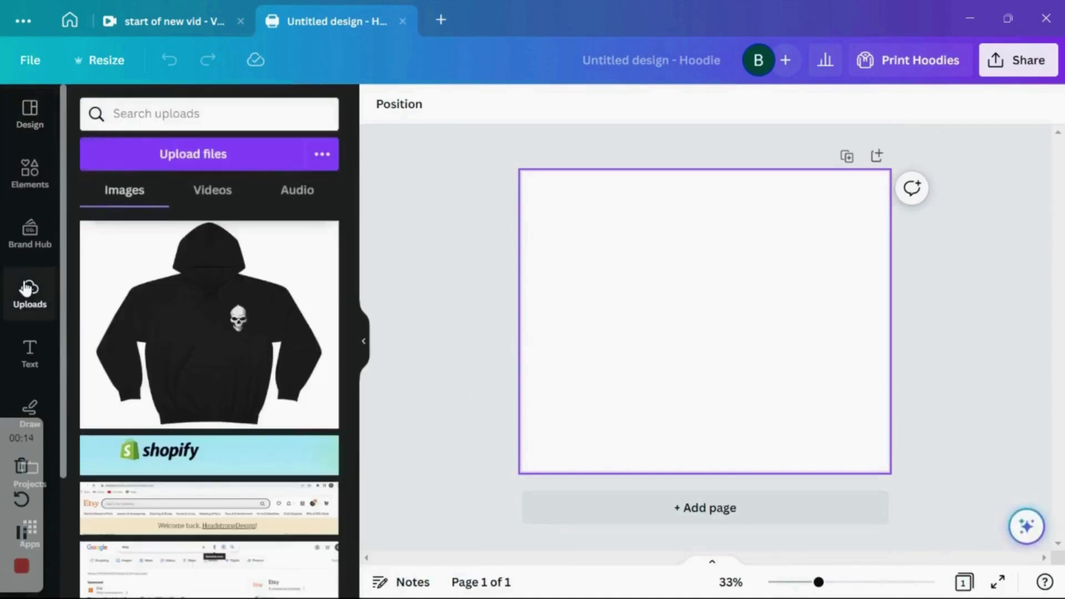
scroll(222, 267, down, 4)
scroll(240, 297, down, 4)
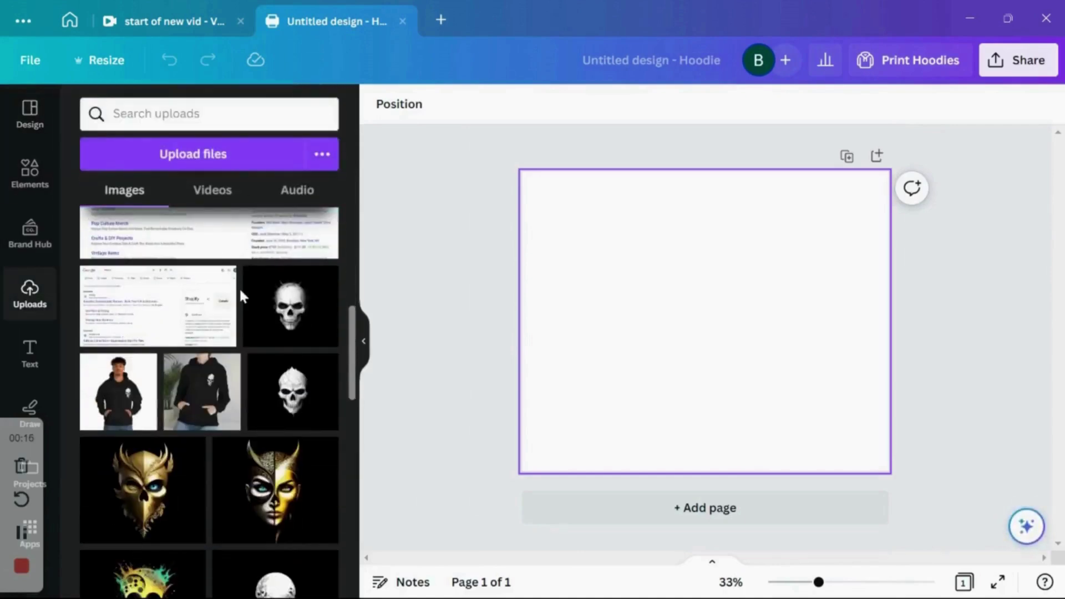
click(304, 313)
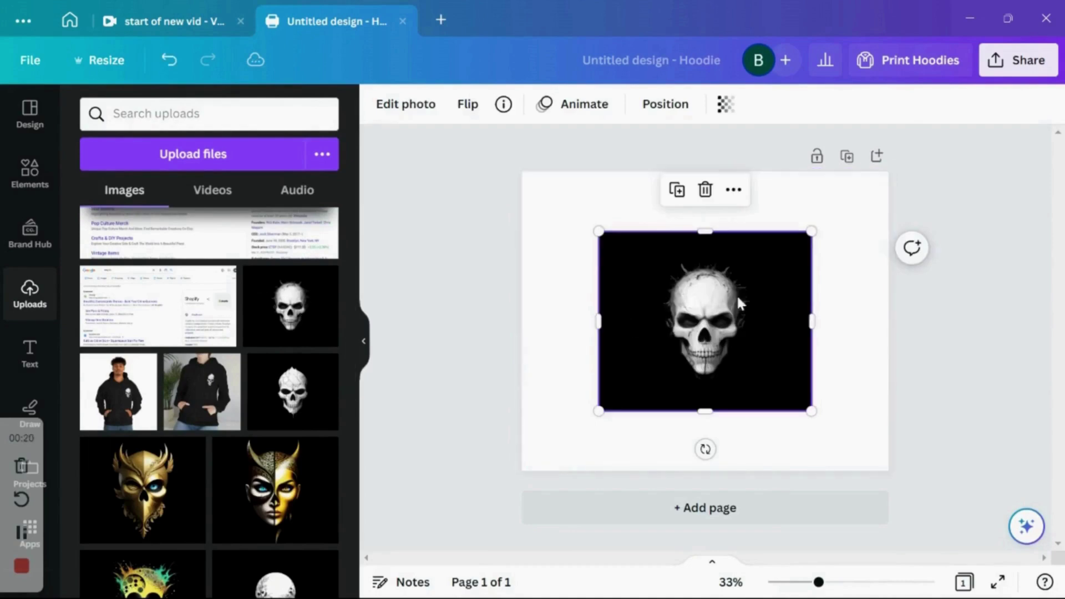
Adjust the skull photo: Vignette to 0 and Whites to -28.
click(406, 108)
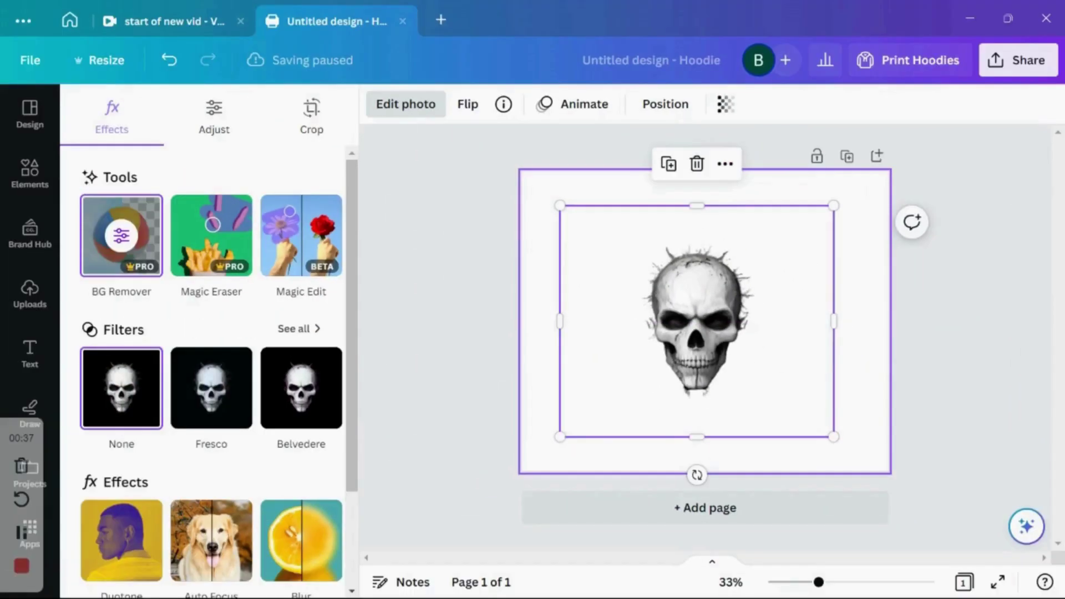
scroll(701, 310, up, 5)
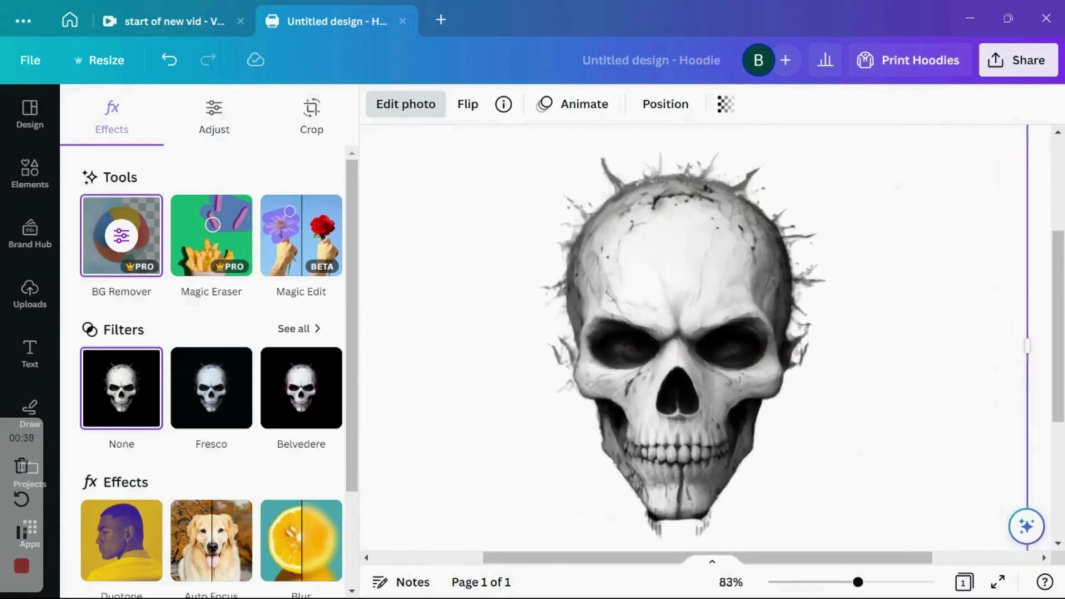
click(871, 450)
click(922, 173)
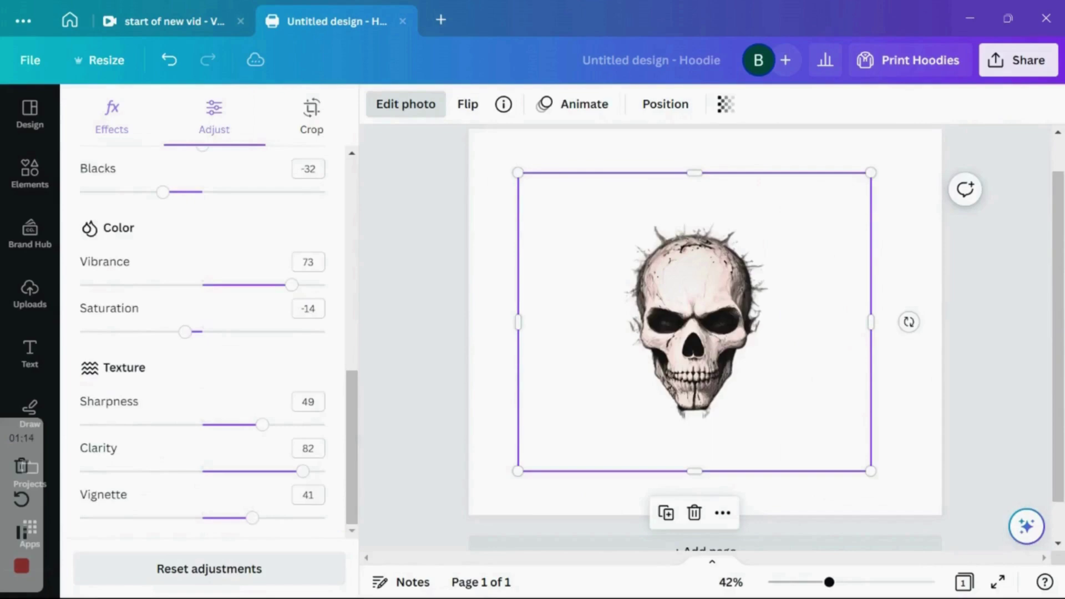
drag(252, 517, 203, 518)
scroll(202, 332, up, 3)
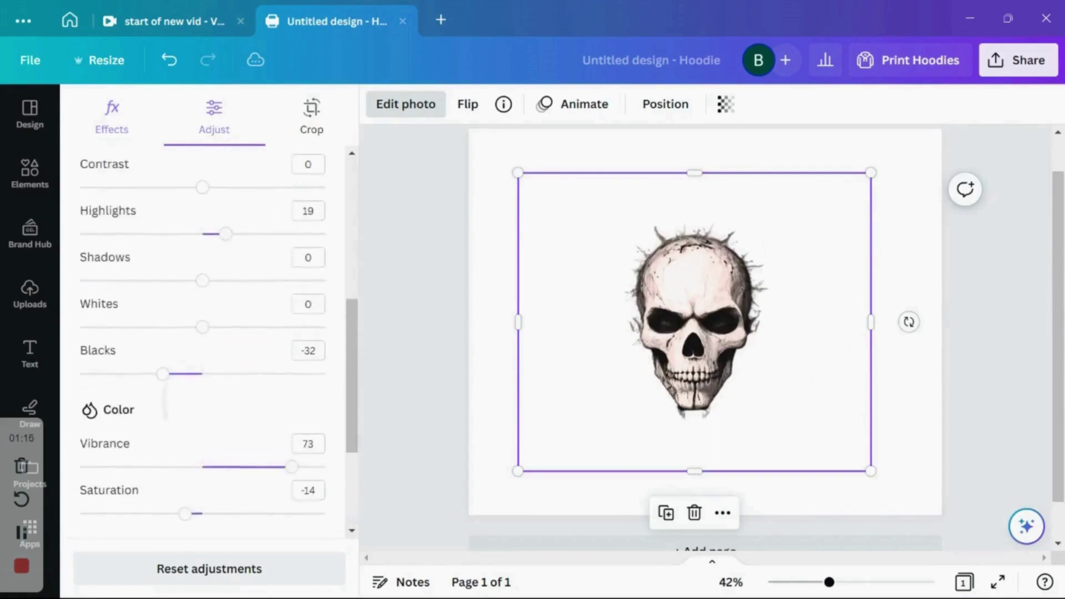
click(168, 335)
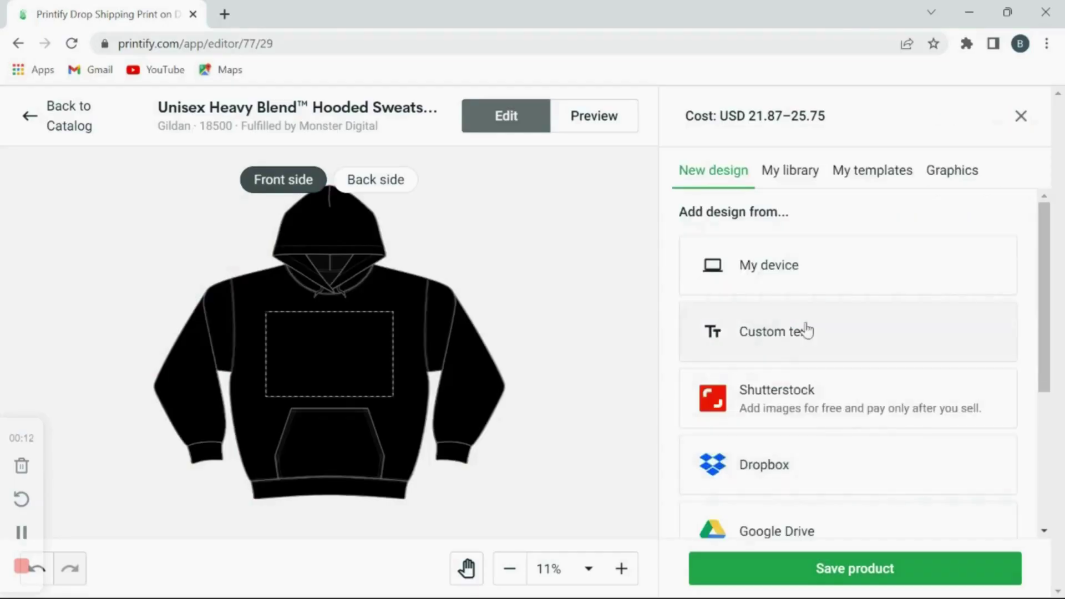
Upload the hoodie print skull to the front chest, add it large on the back, then preview.
click(784, 279)
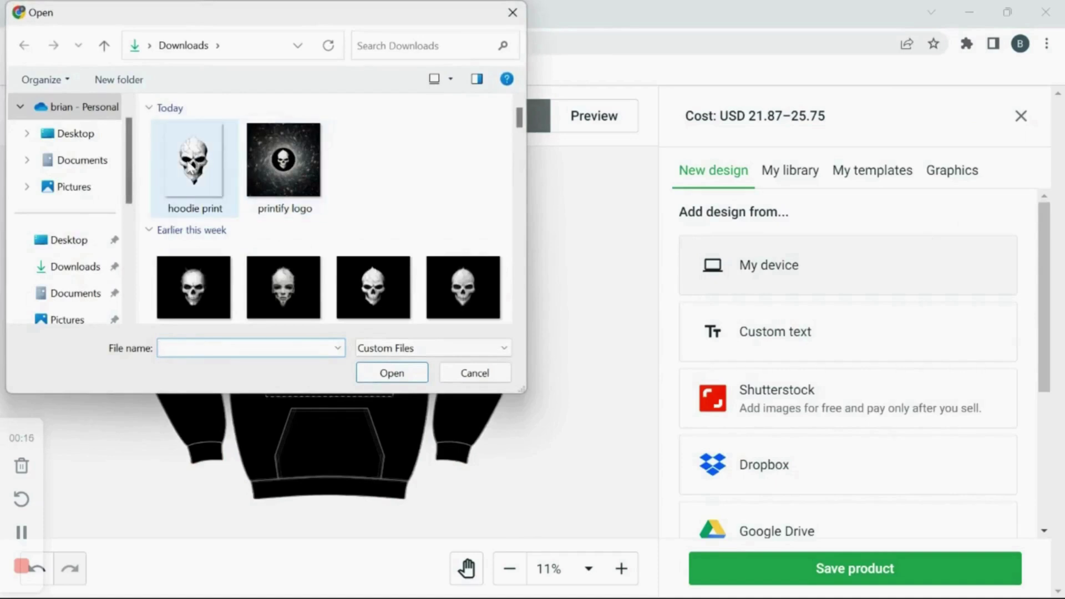
double_click(190, 168)
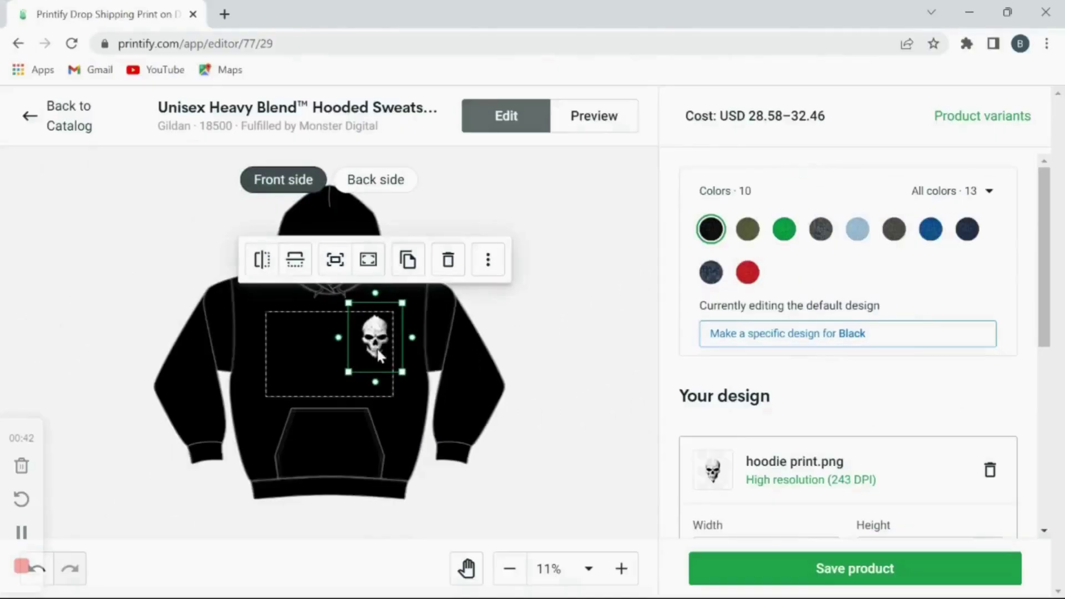
click(377, 187)
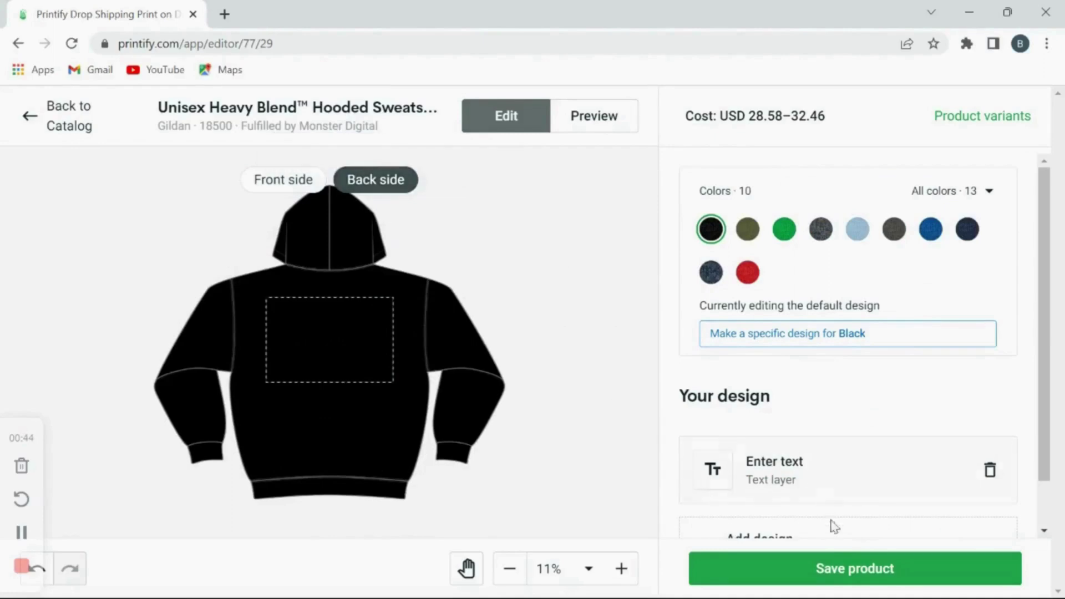
click(801, 532)
click(773, 345)
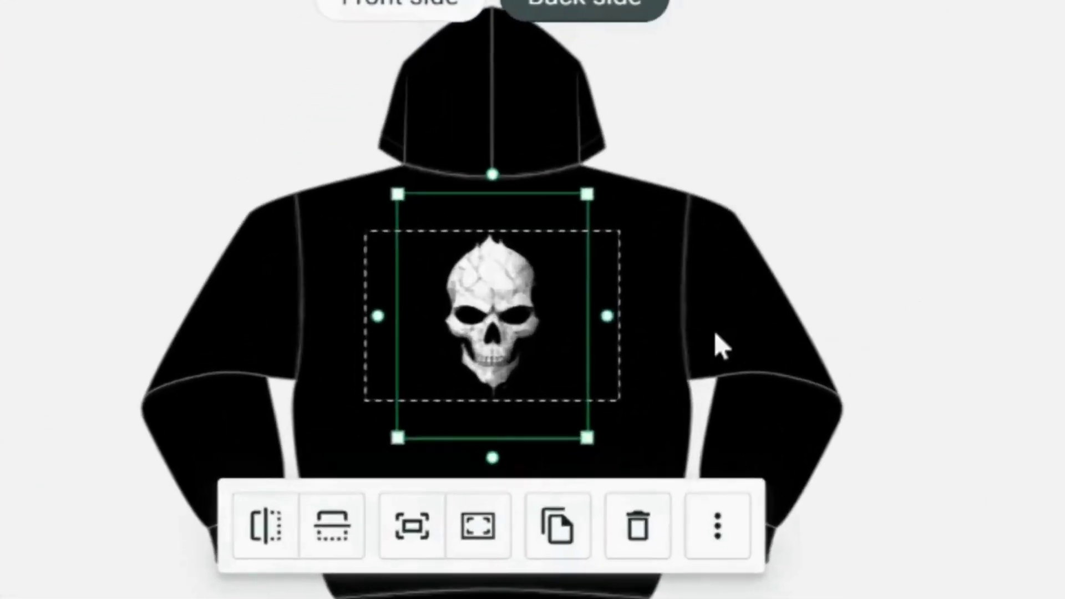
click(797, 8)
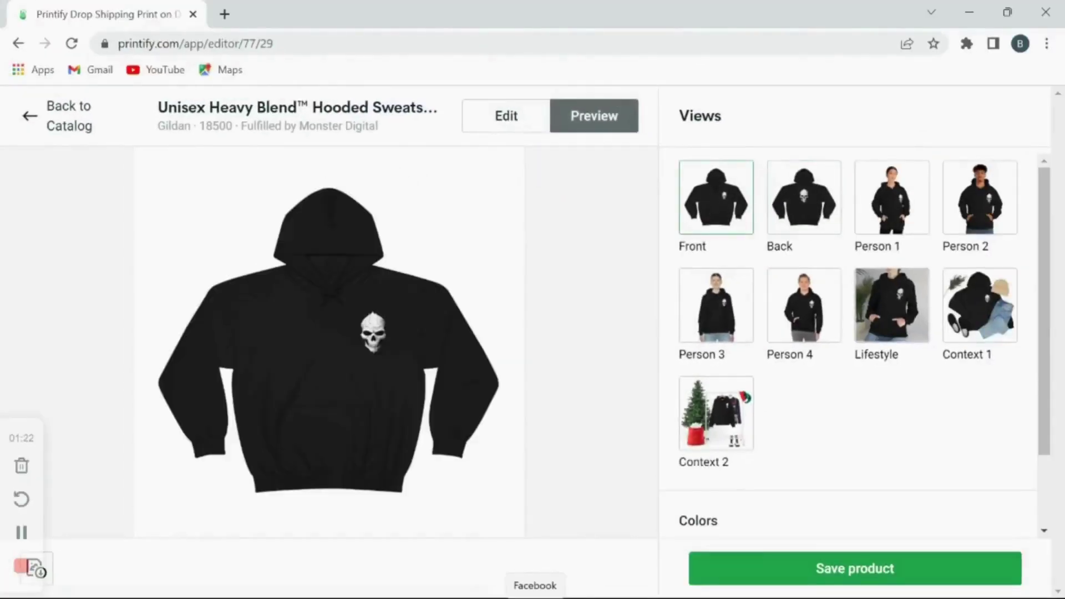
View the Back, Person 1 and Person 2 hoodie mockups.
click(805, 205)
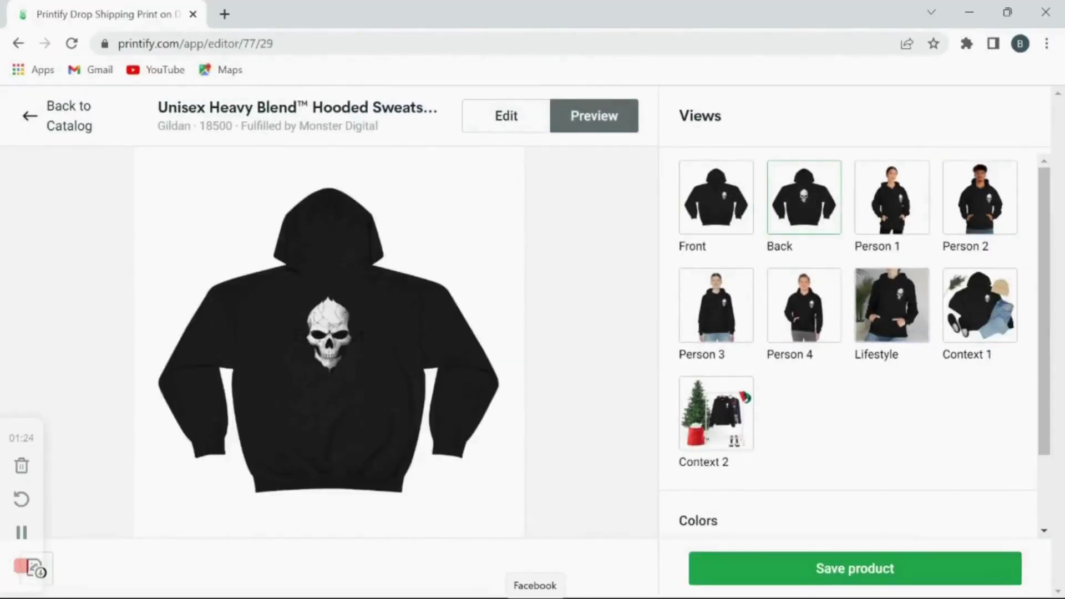
click(891, 197)
click(979, 197)
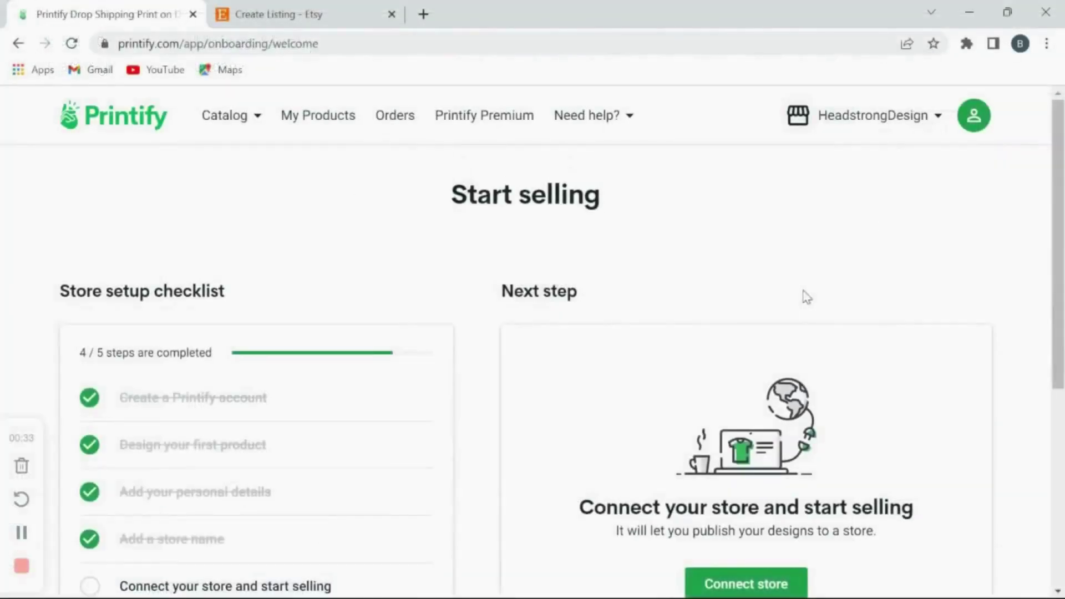
Use Connect store to begin linking the unconnected store to a sales channel.
scroll(684, 315, down, 1)
scroll(684, 315, down, 2)
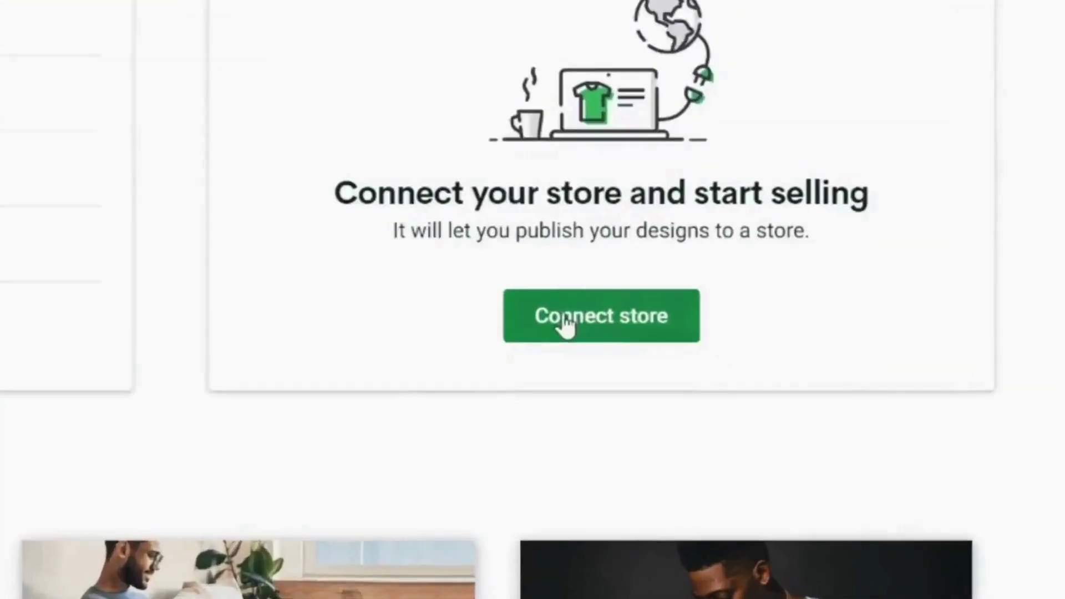
click(533, 254)
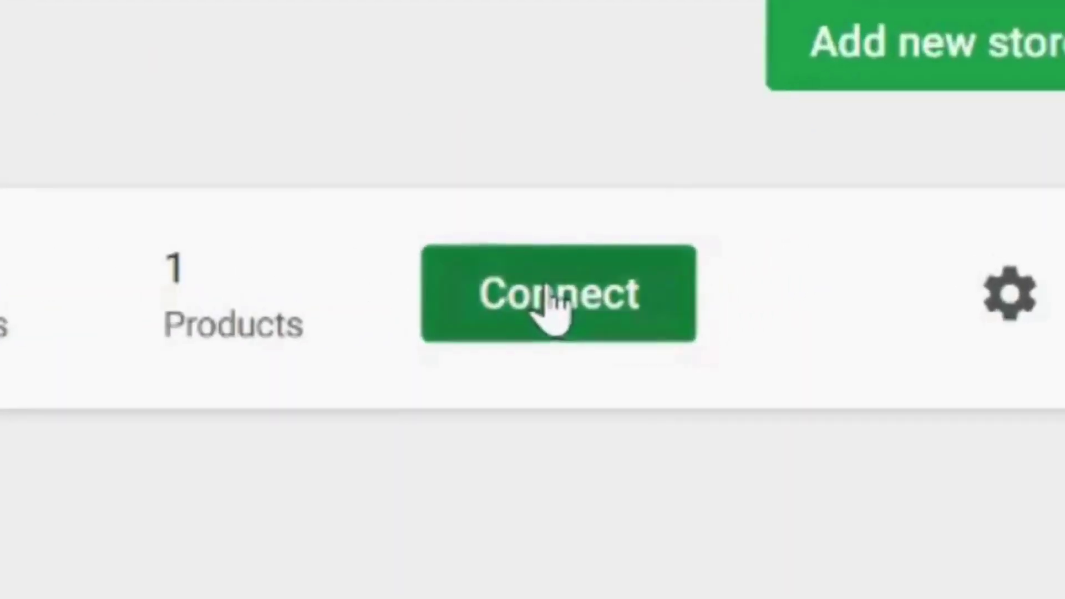
click(812, 258)
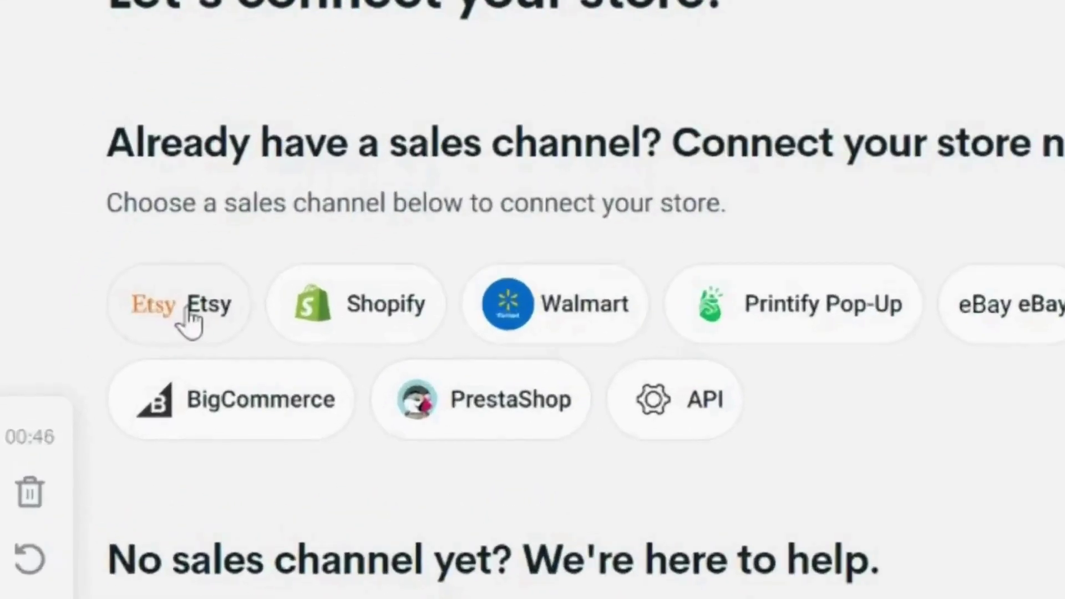
Choose Etsy, sign in with the account password, and grant Printify access to the Etsy account.
click(190, 320)
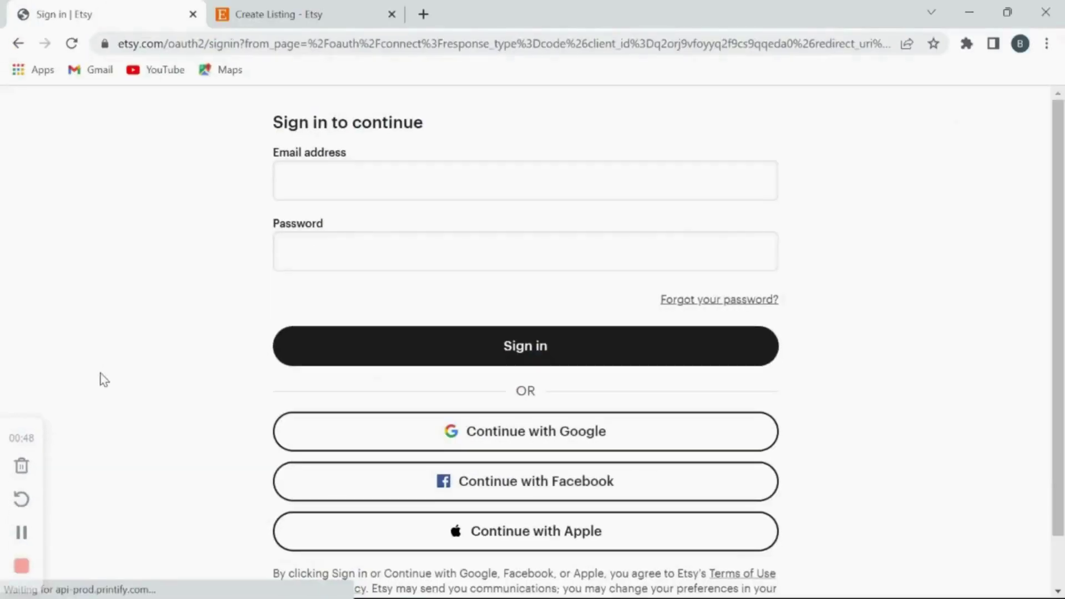
click(644, 232)
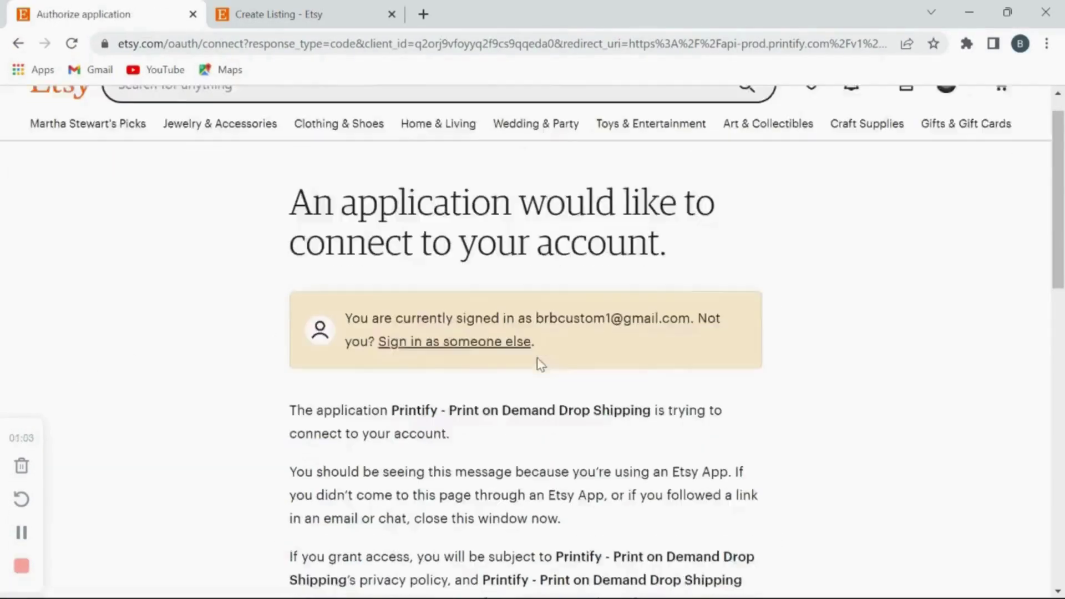
scroll(537, 364, down, 4)
scroll(538, 358, down, 4)
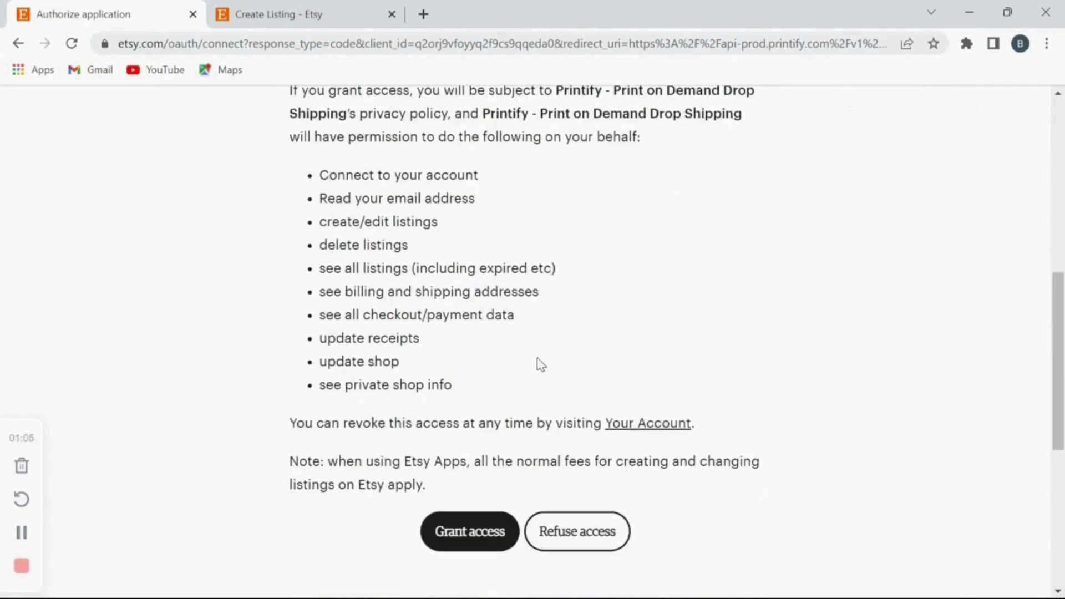
scroll(540, 365, down, 4)
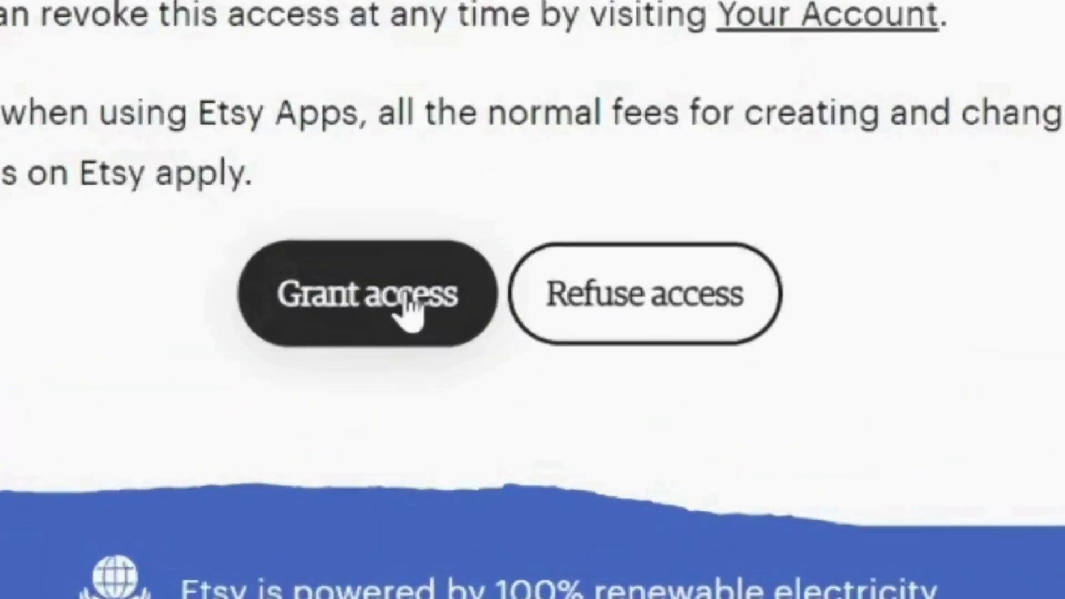
click(486, 288)
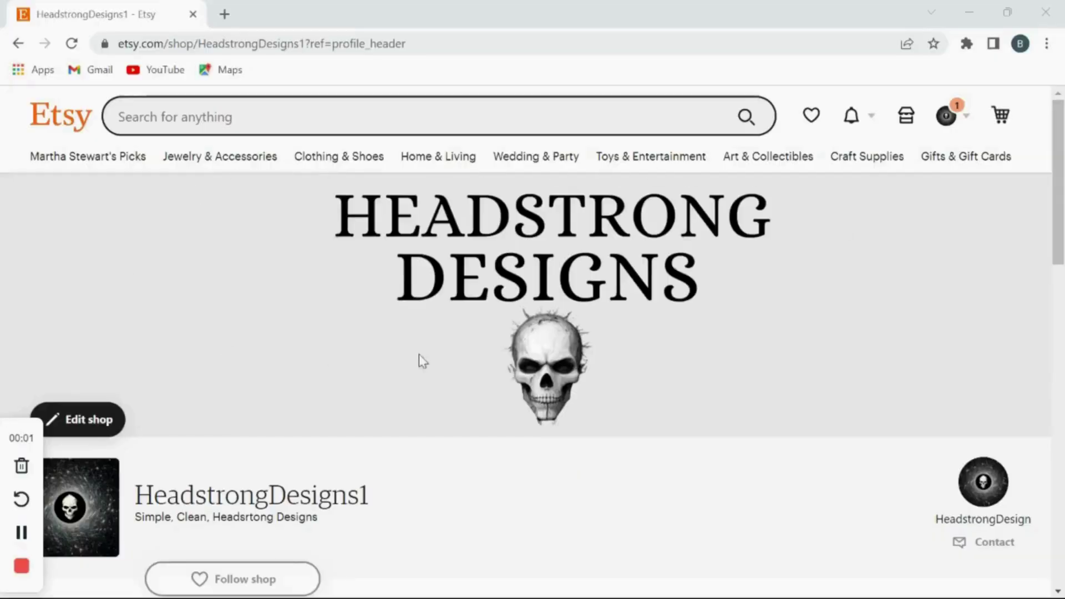
Scroll through the Headstrong Skull Hoodie listing's description, tags and $40.99 price.
scroll(843, 366, down, 5)
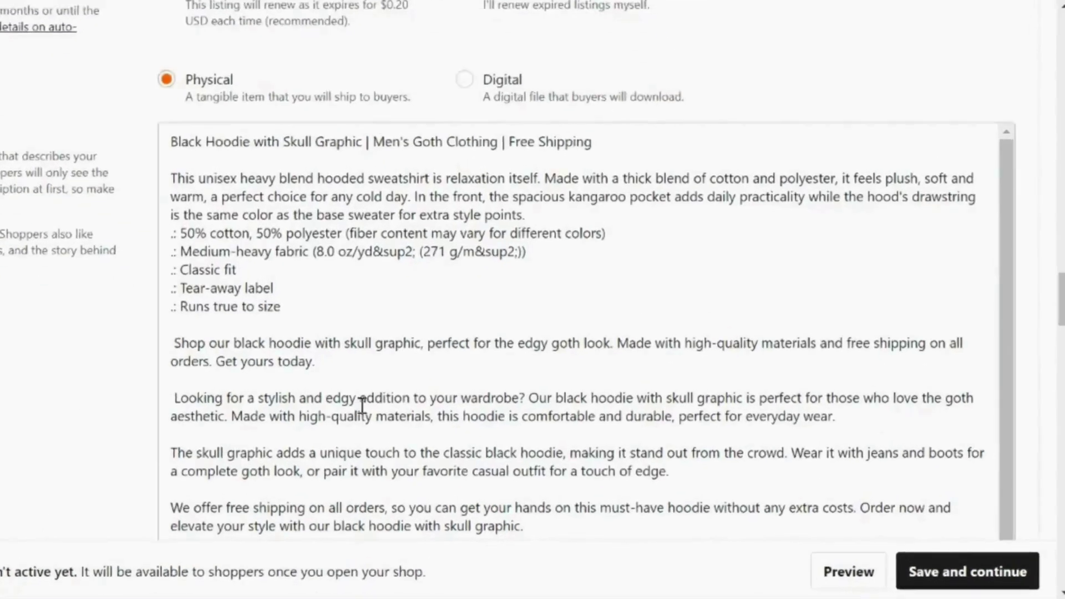
scroll(1020, 300, down, 10)
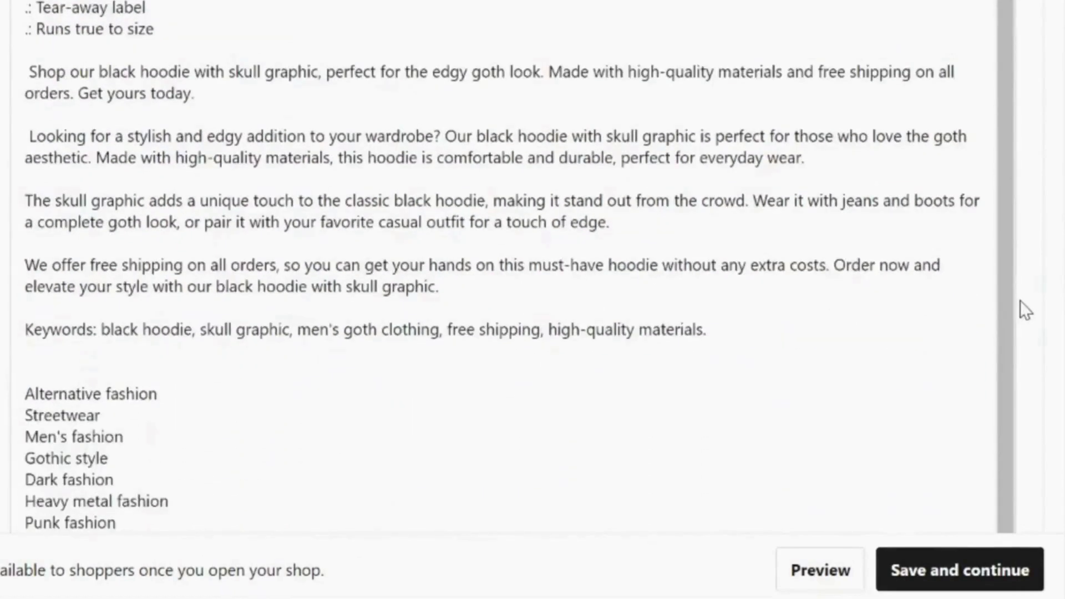
scroll(1025, 309, down, 5)
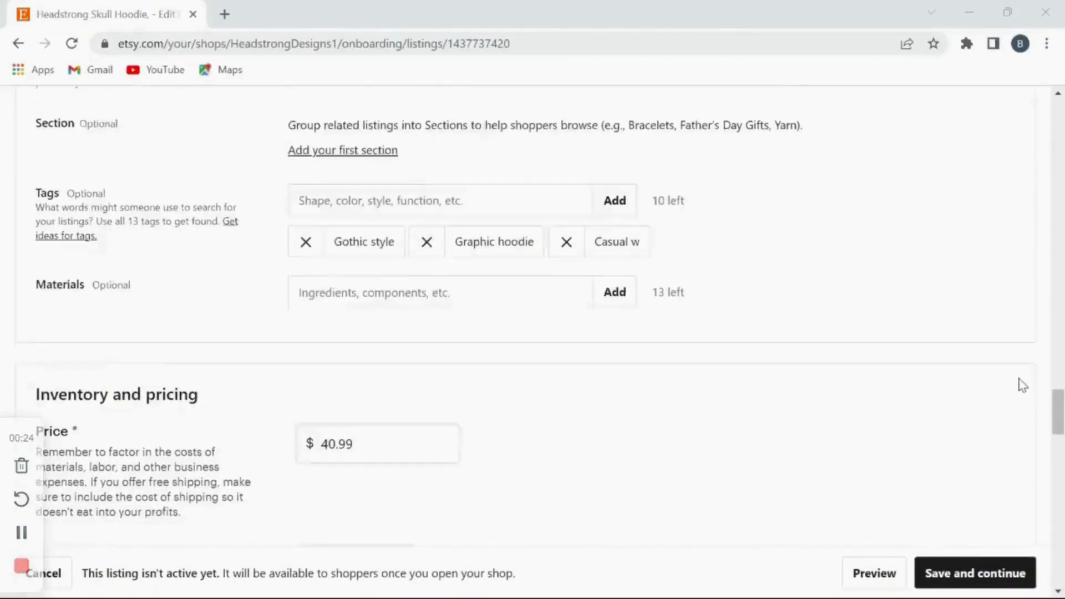